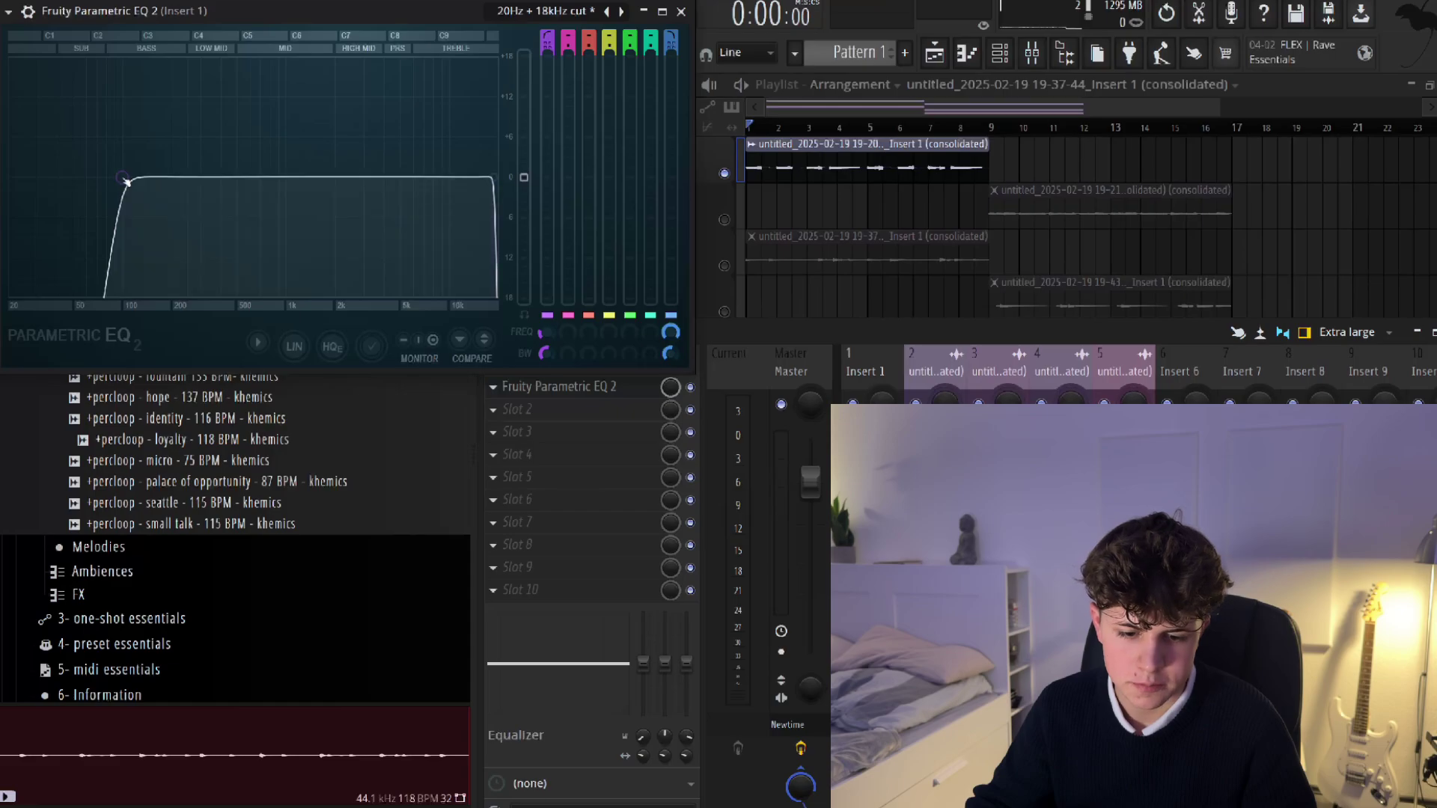
Step: Add a second Fruity Parametric EQ 2 in the second effect slot of Insert 1 and load the clean allrounder preset in Guitar Rig 7
click(559, 386)
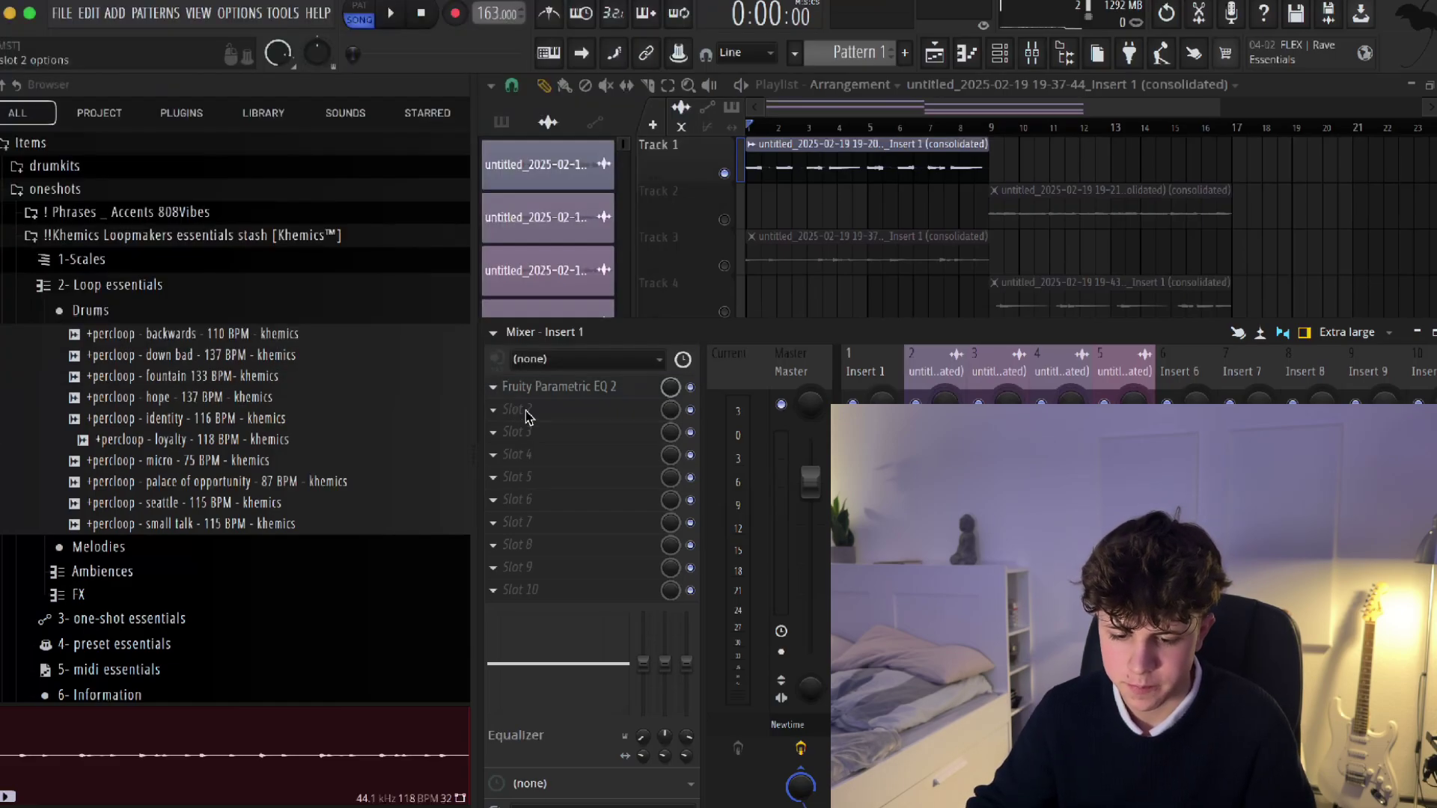
click(524, 410)
click(767, 802)
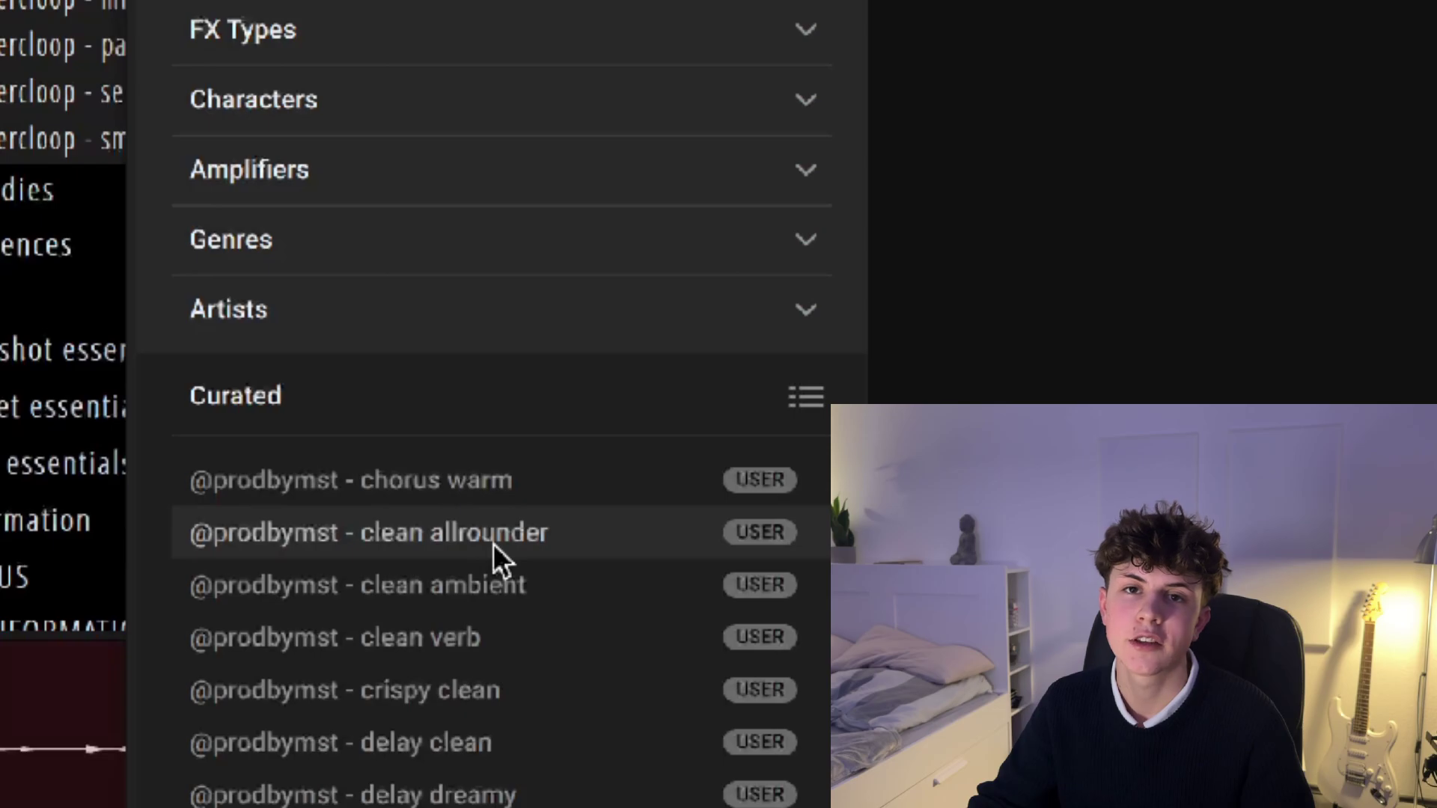
double_click(492, 533)
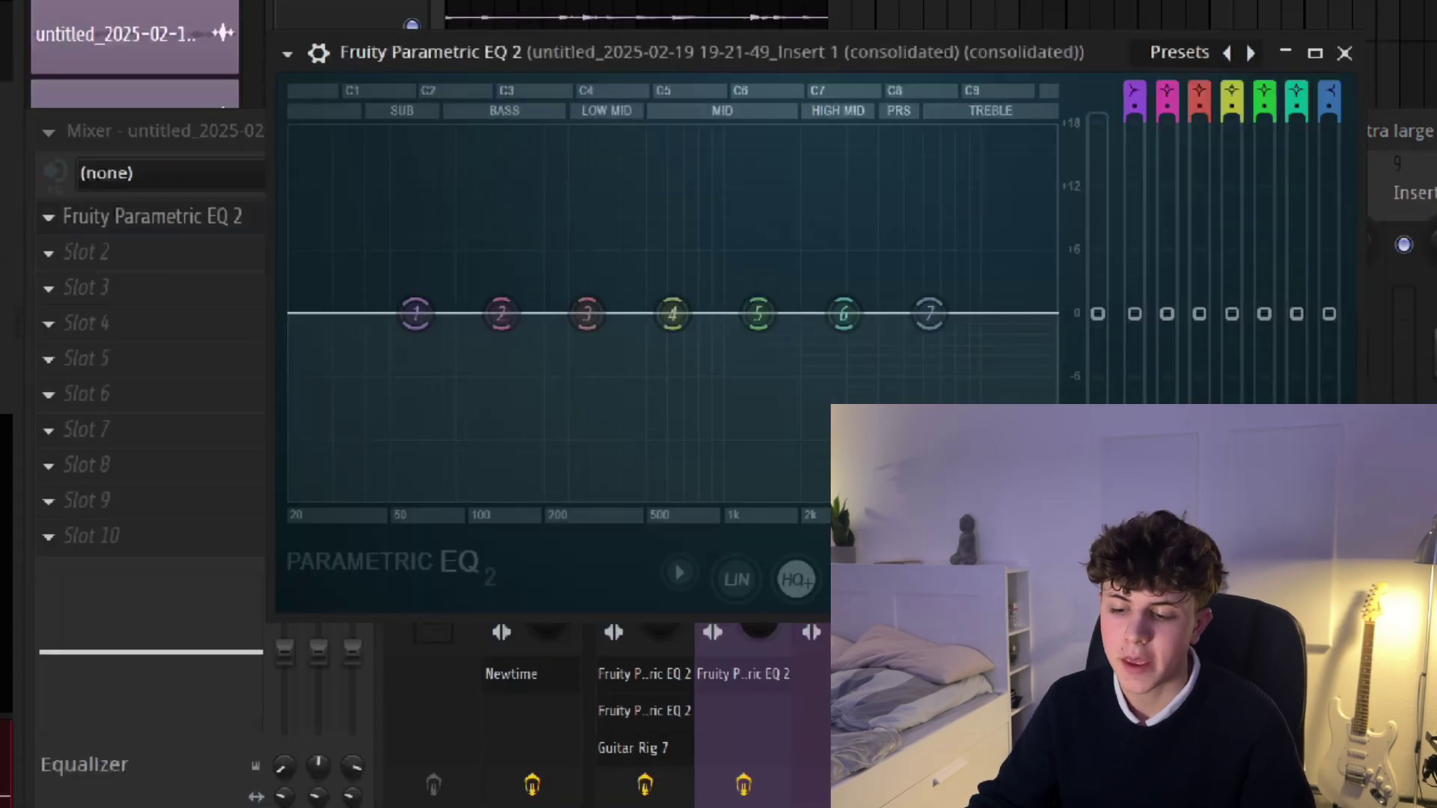
Step: Apply the 18 kHz cut preset to the EQs on Inserts 2 and 3, and set their low cuts to about 70 Hz and 150 Hz
click(1251, 52)
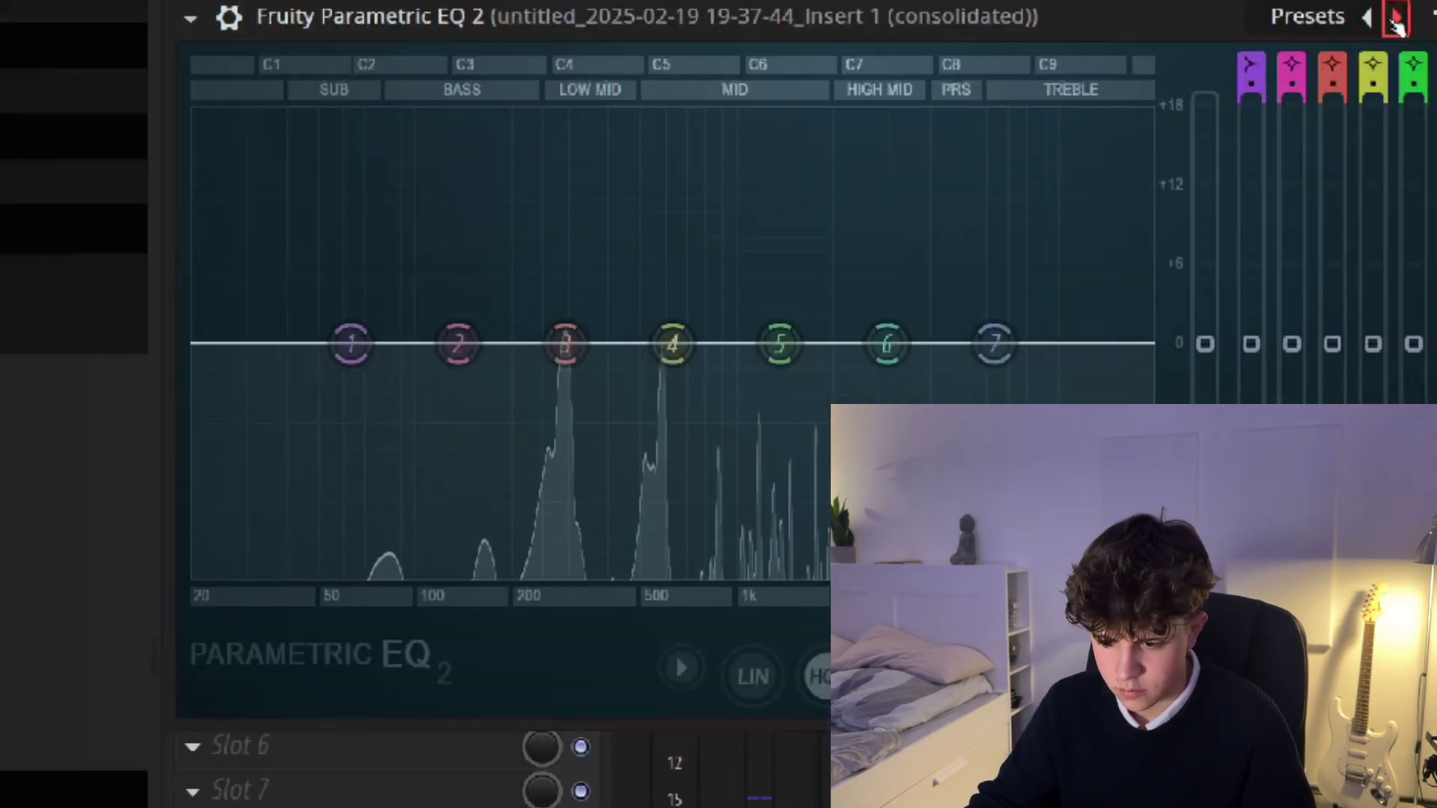
click(1396, 17)
drag(215, 343, 491, 344)
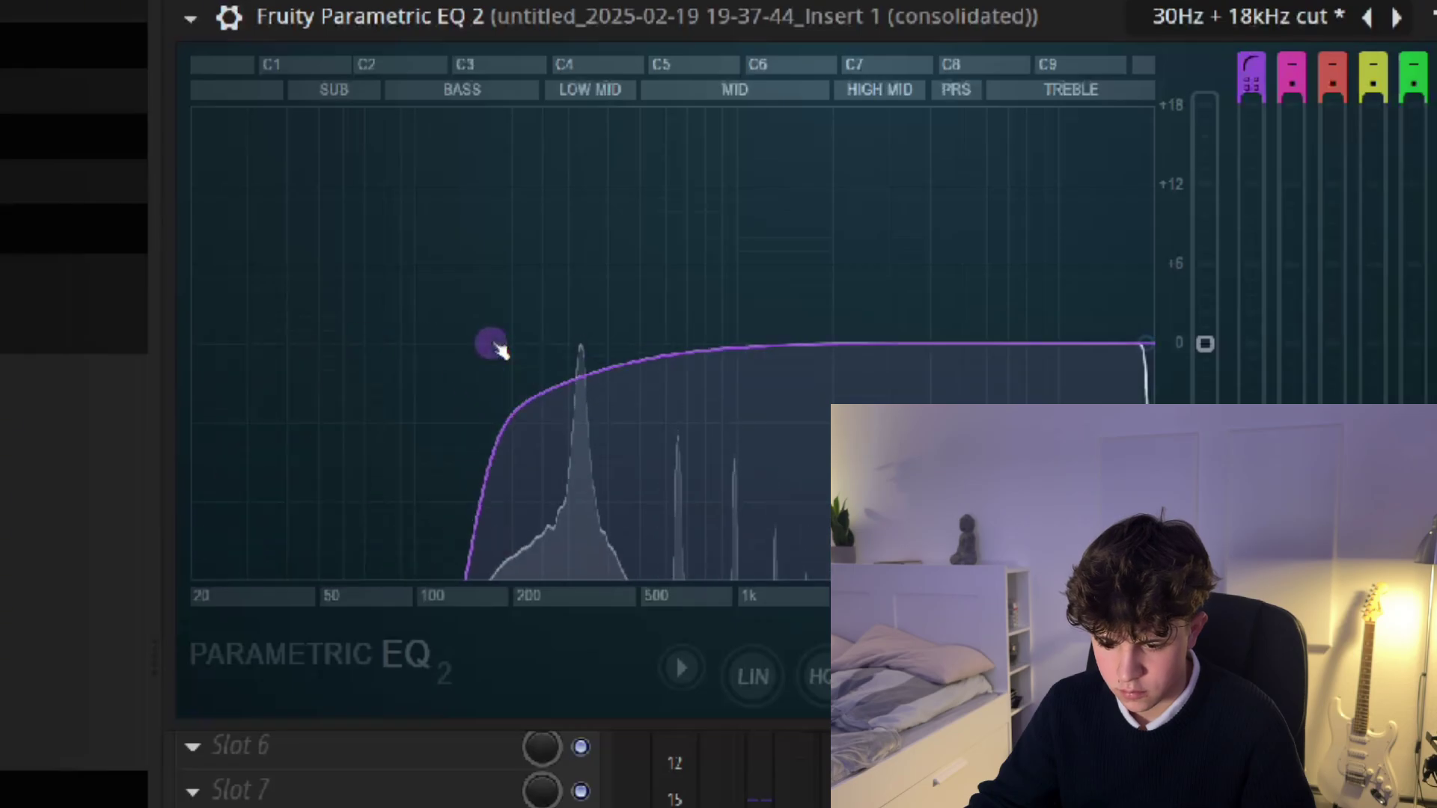
click(348, 500)
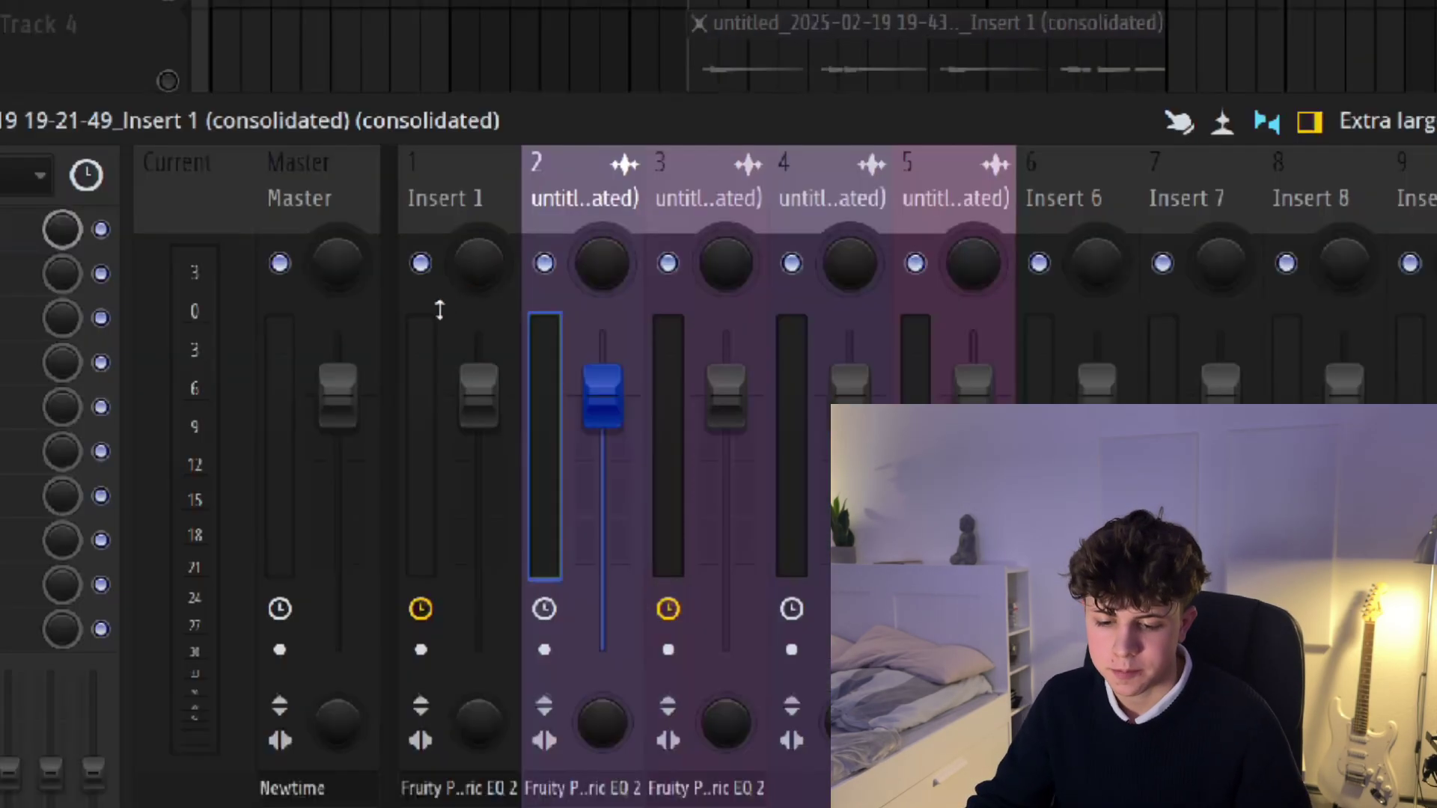
click(439, 312)
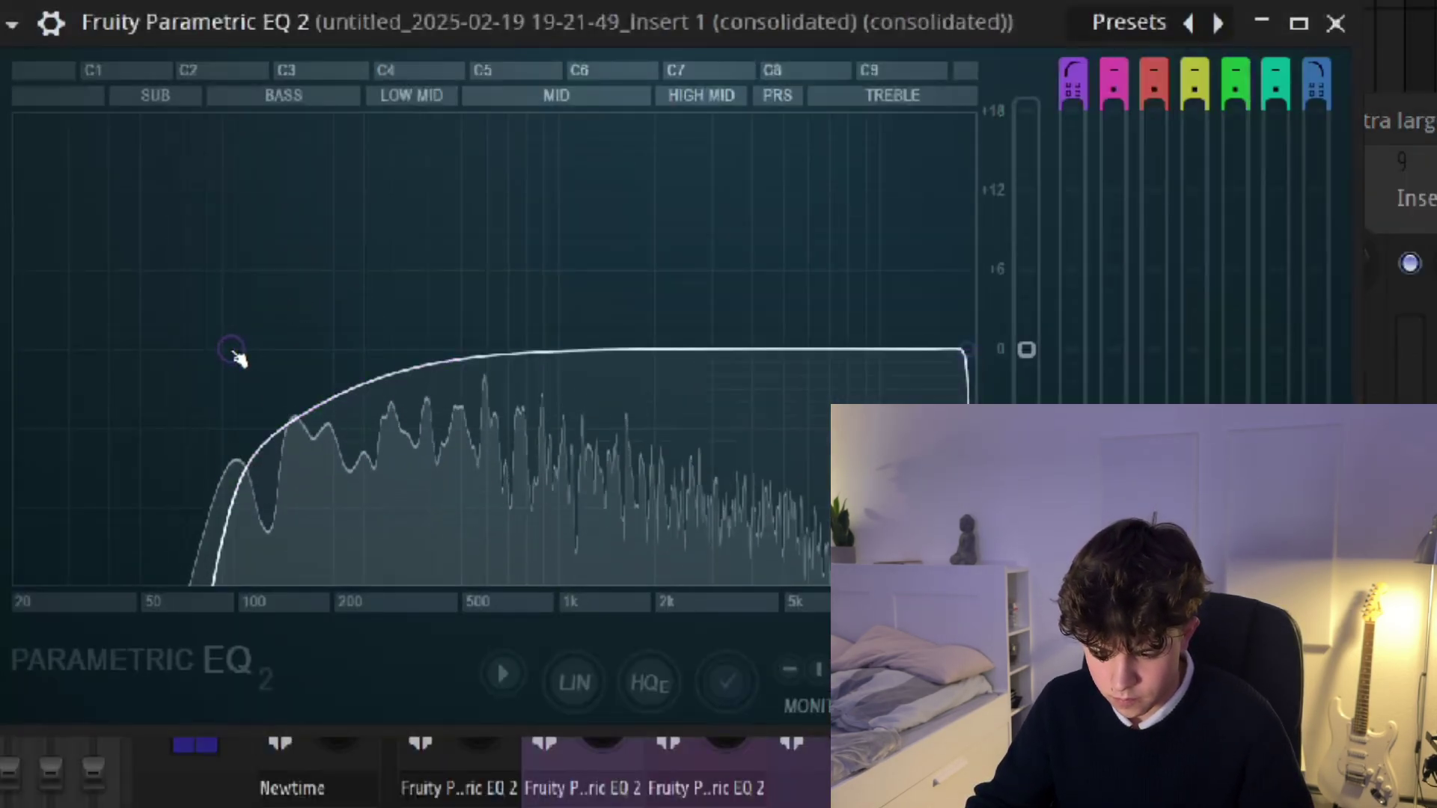
drag(232, 348, 198, 349)
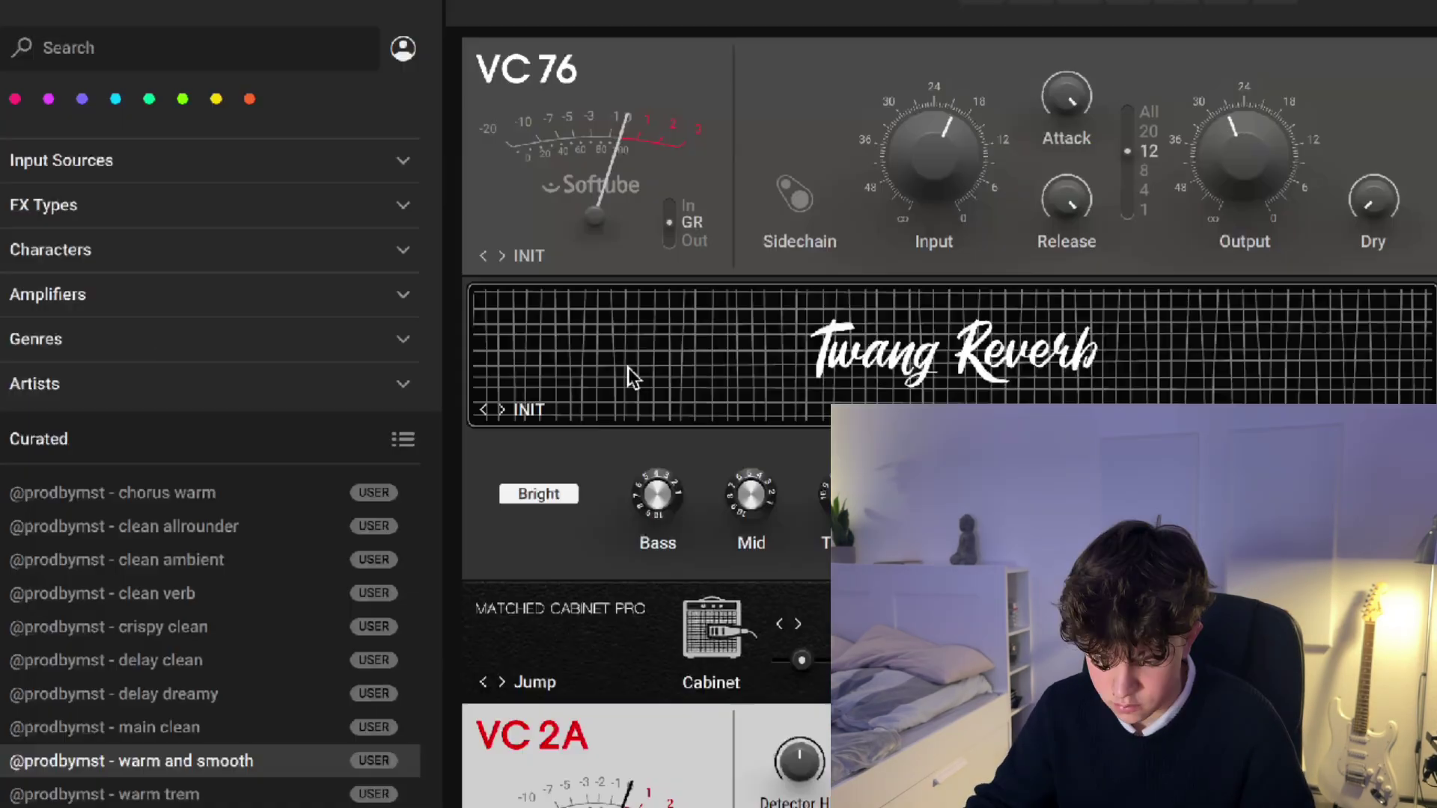
Step: Look through the effect chain of the warm and smooth guitar preset
scroll(1260, 203, down, 10)
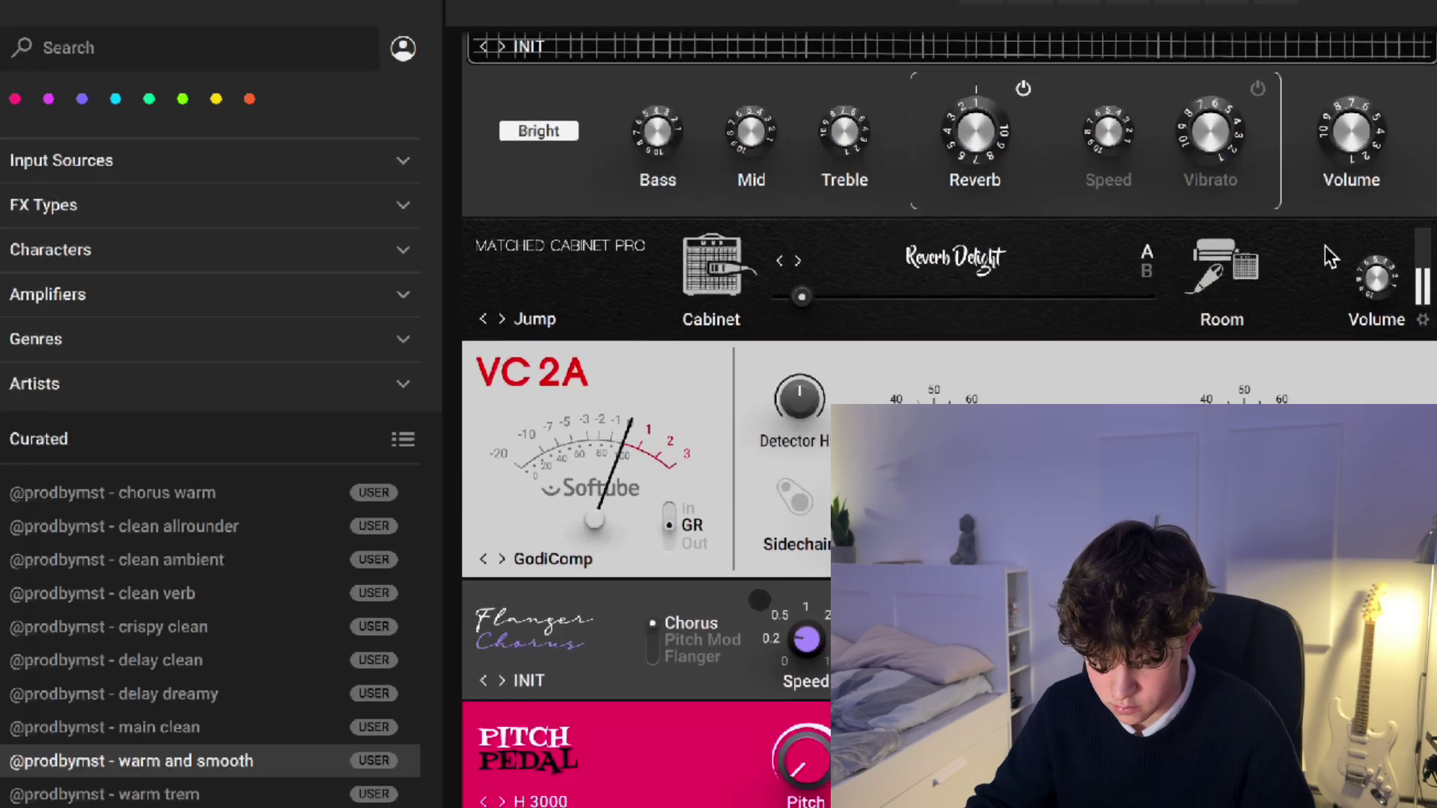
scroll(1299, 271, down, 3)
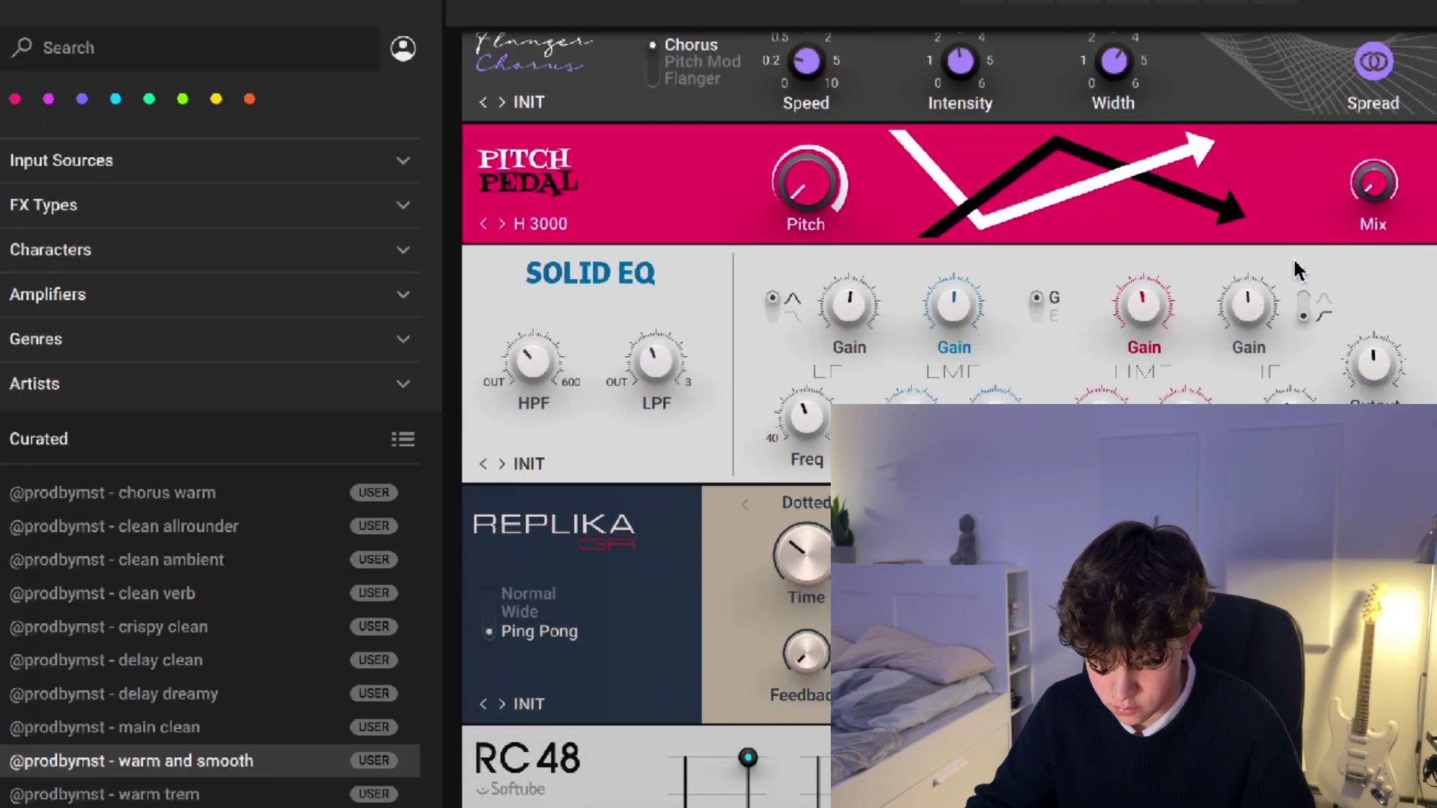
scroll(1298, 271, up, 2)
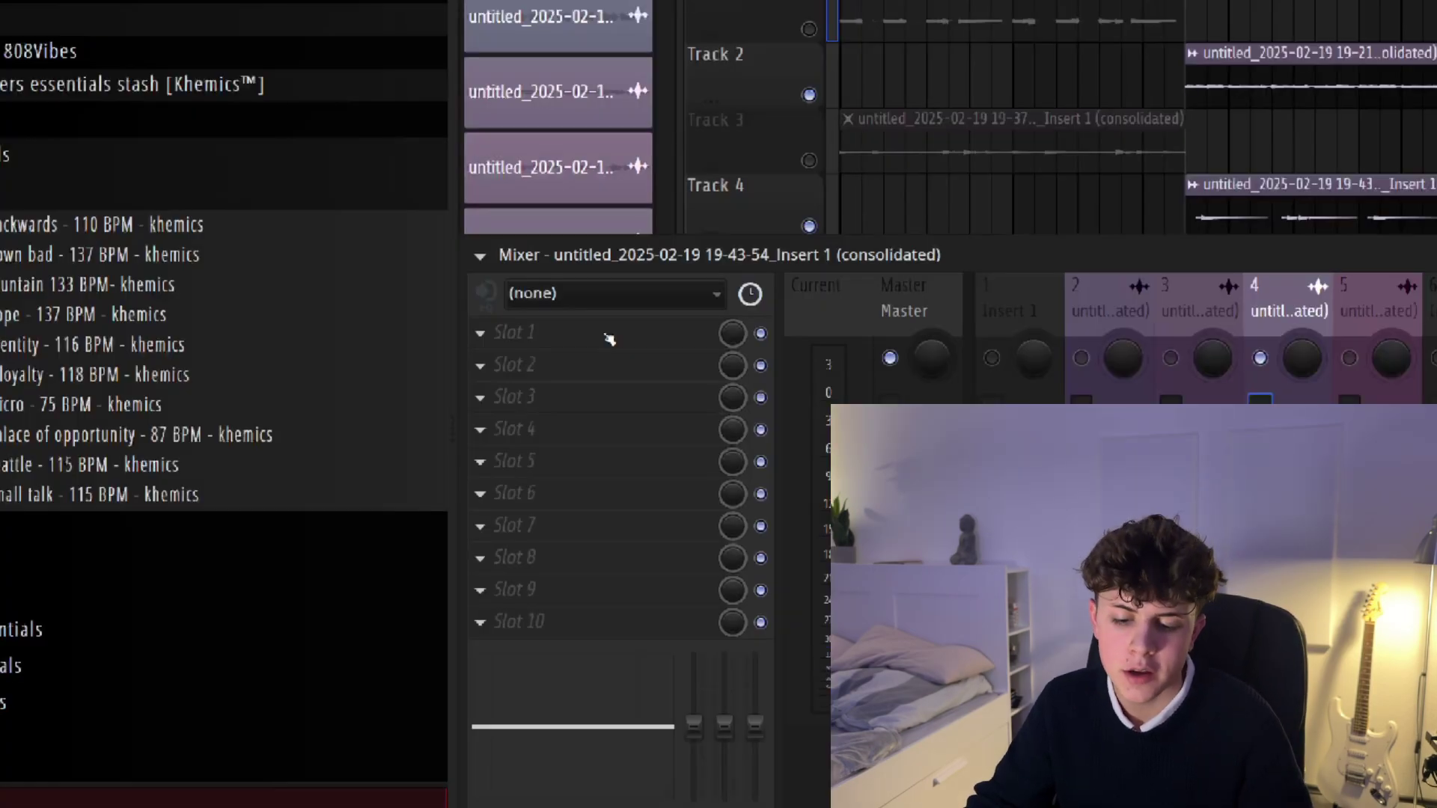
Step: Add Fruity Parametric EQ 2 to Insert 4 with the 20Hz + 18kHz cut preset and raise its low cut to about 120 Hz
click(610, 340)
click(1425, 44)
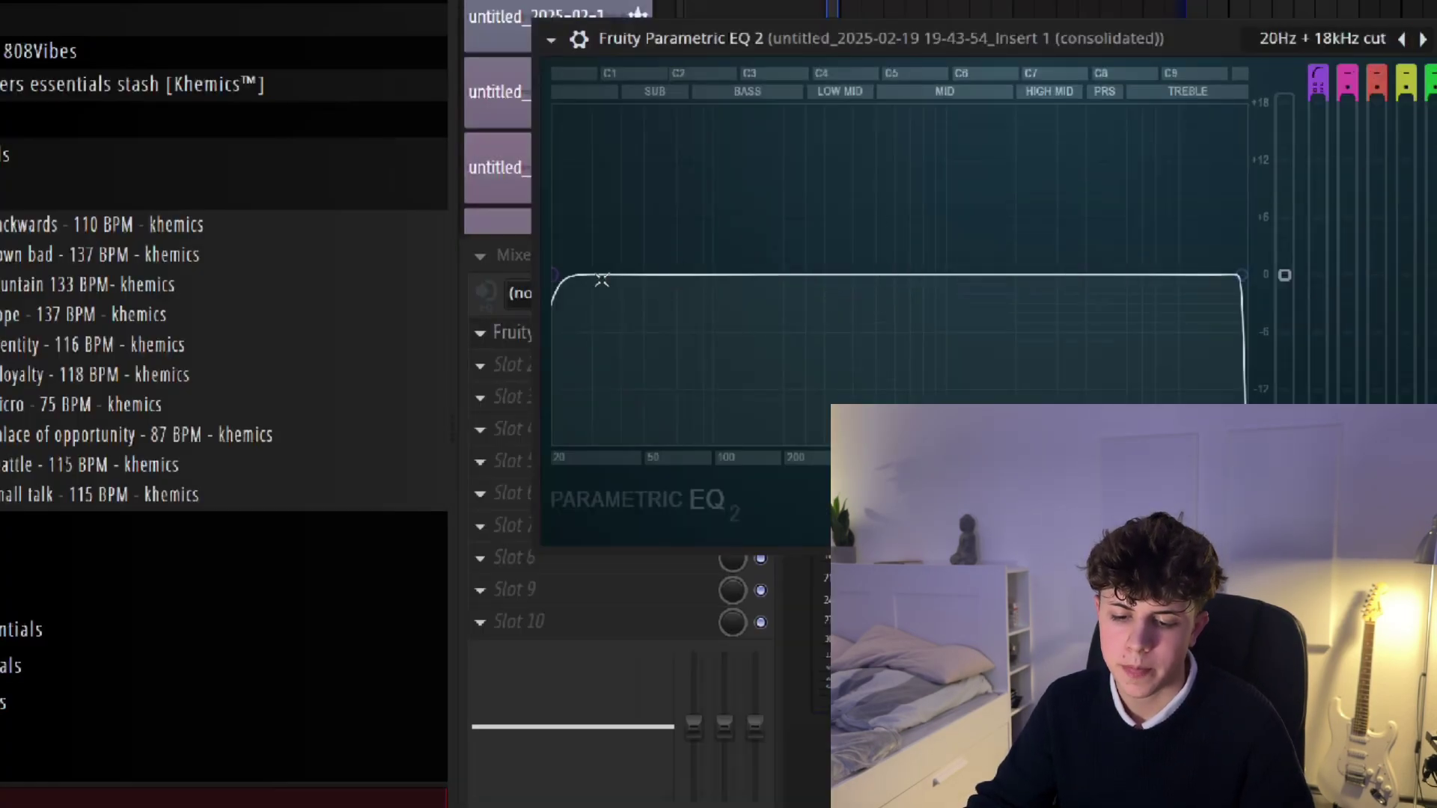
drag(561, 277, 743, 279)
key(Escape)
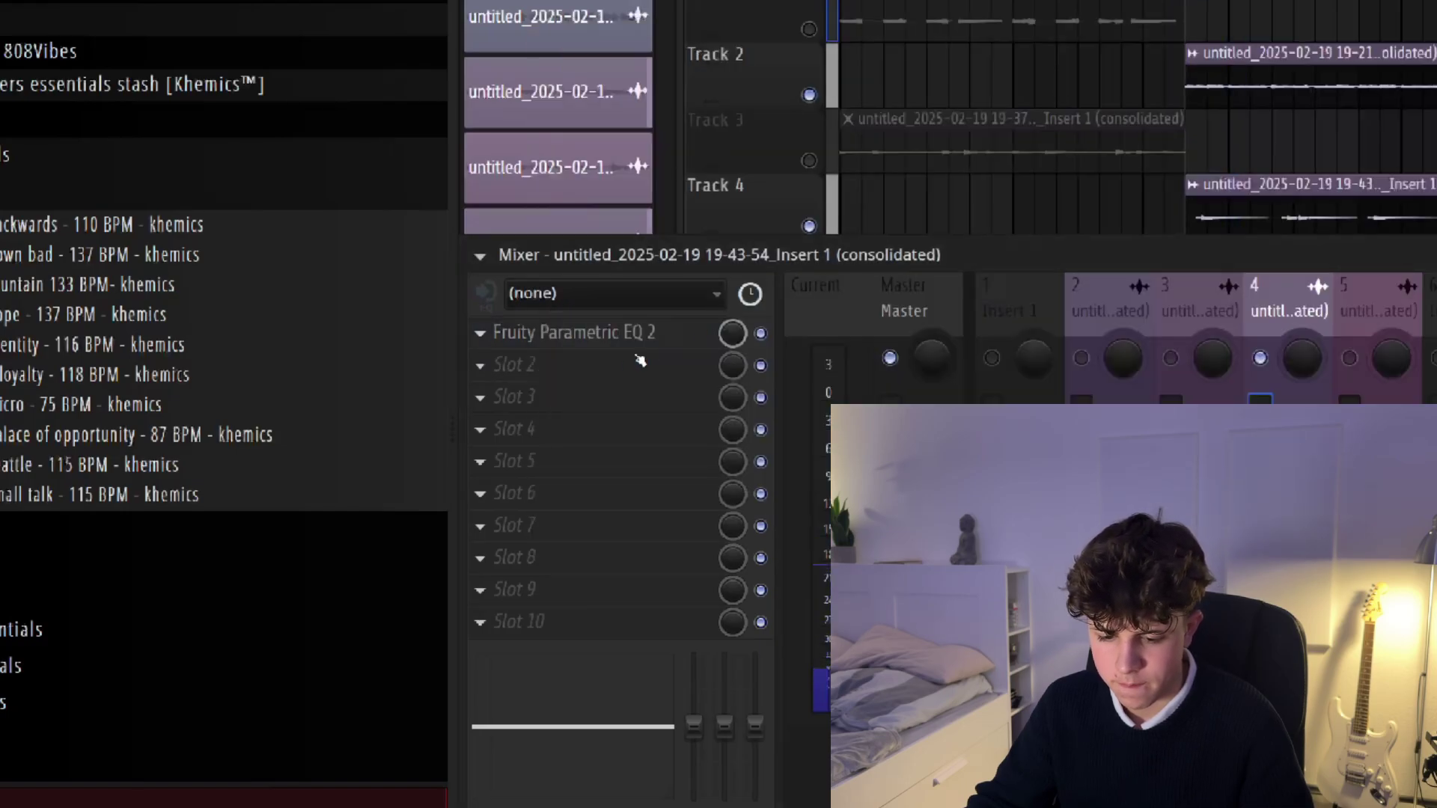
Step: Add Fruity Delay 3 in the second effect slot of Insert 4
click(640, 364)
mouse_move(628, 395)
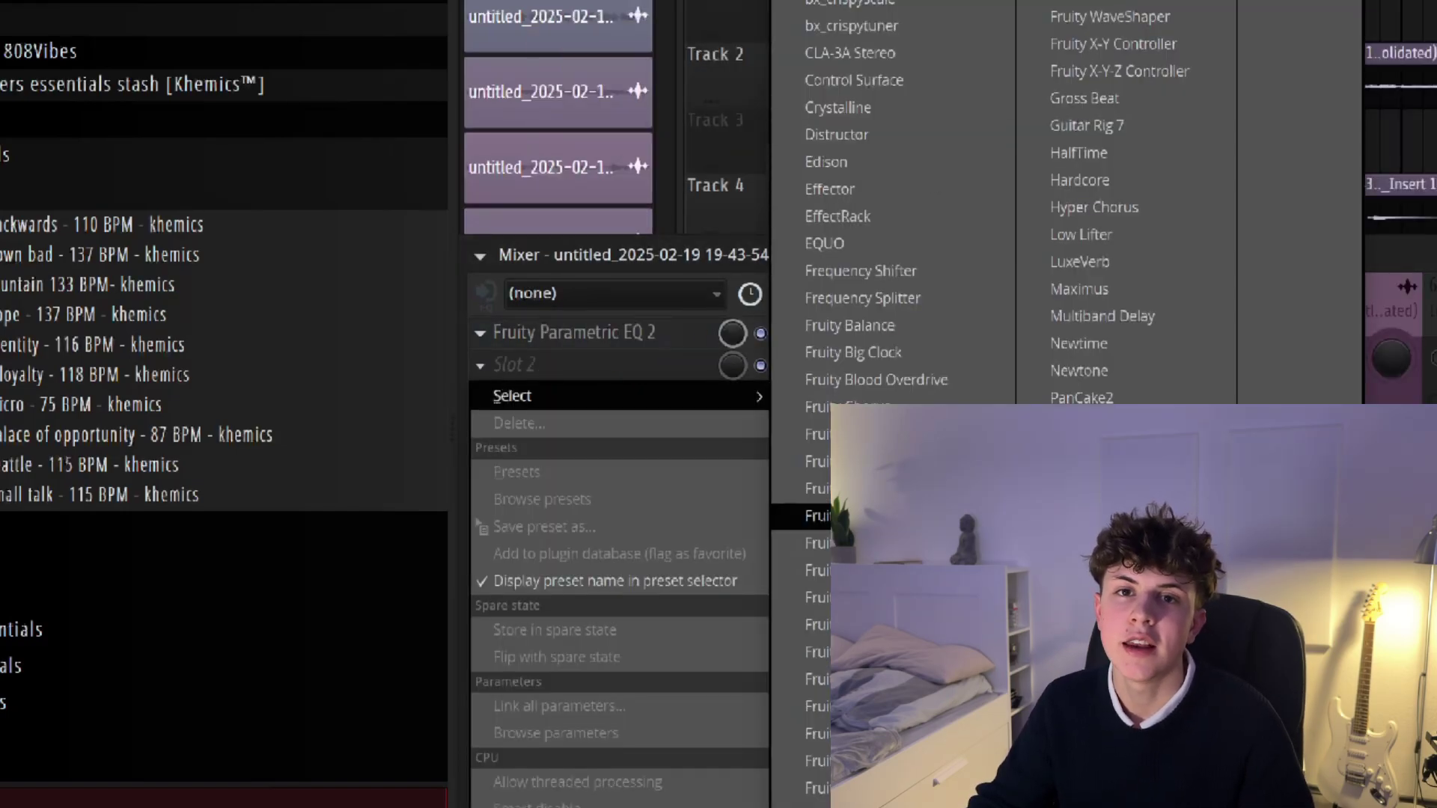
click(816, 516)
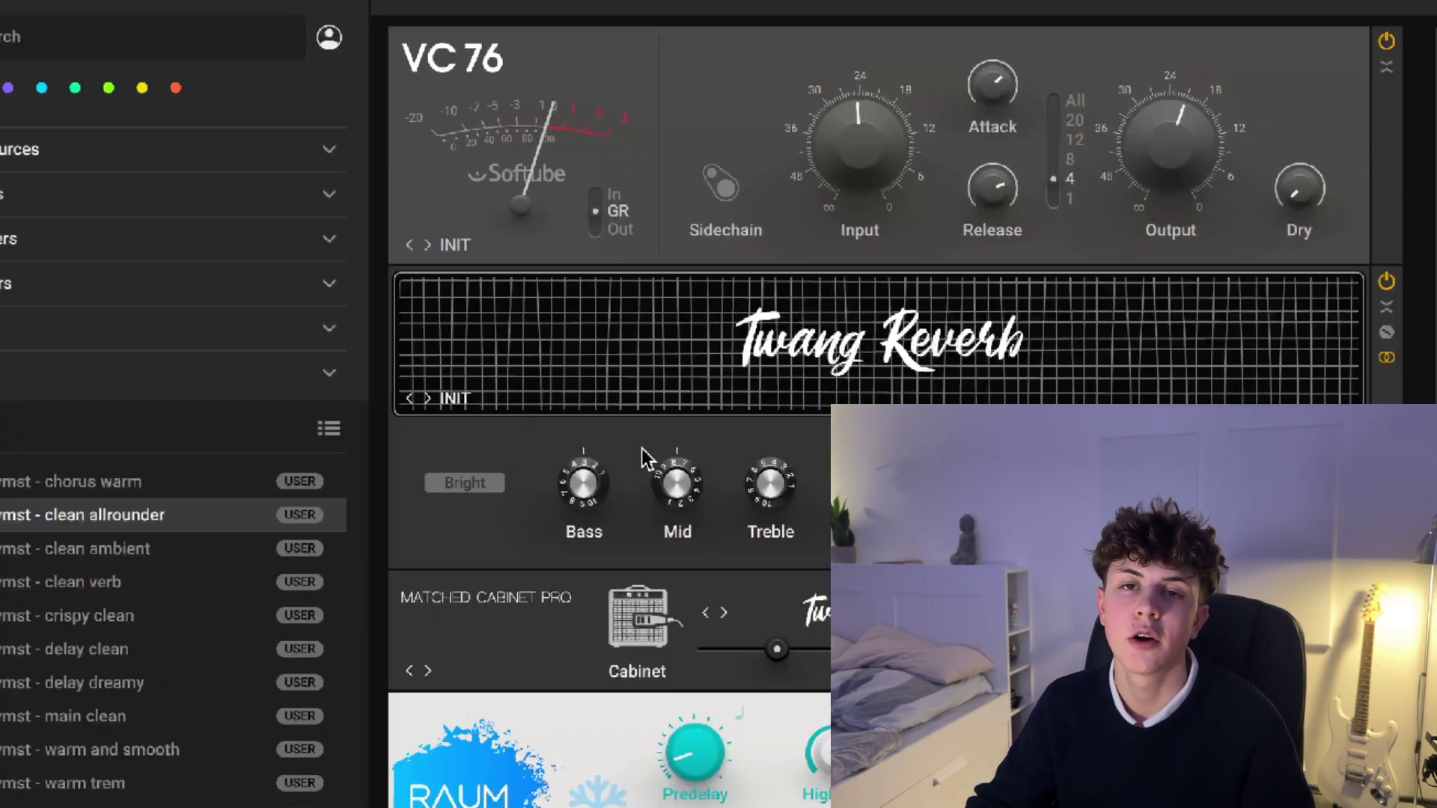
mouse_move(844, 167)
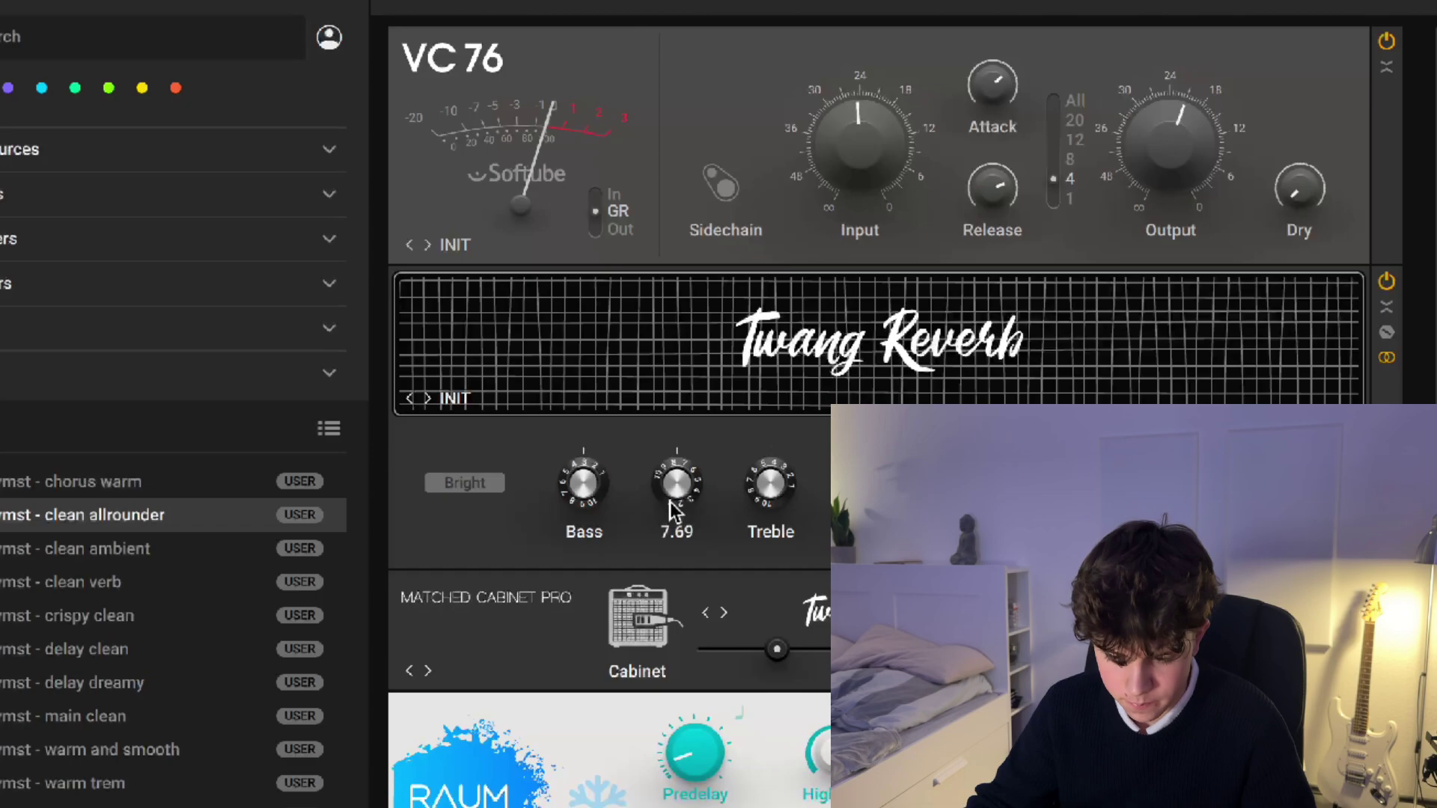
mouse_move(613, 513)
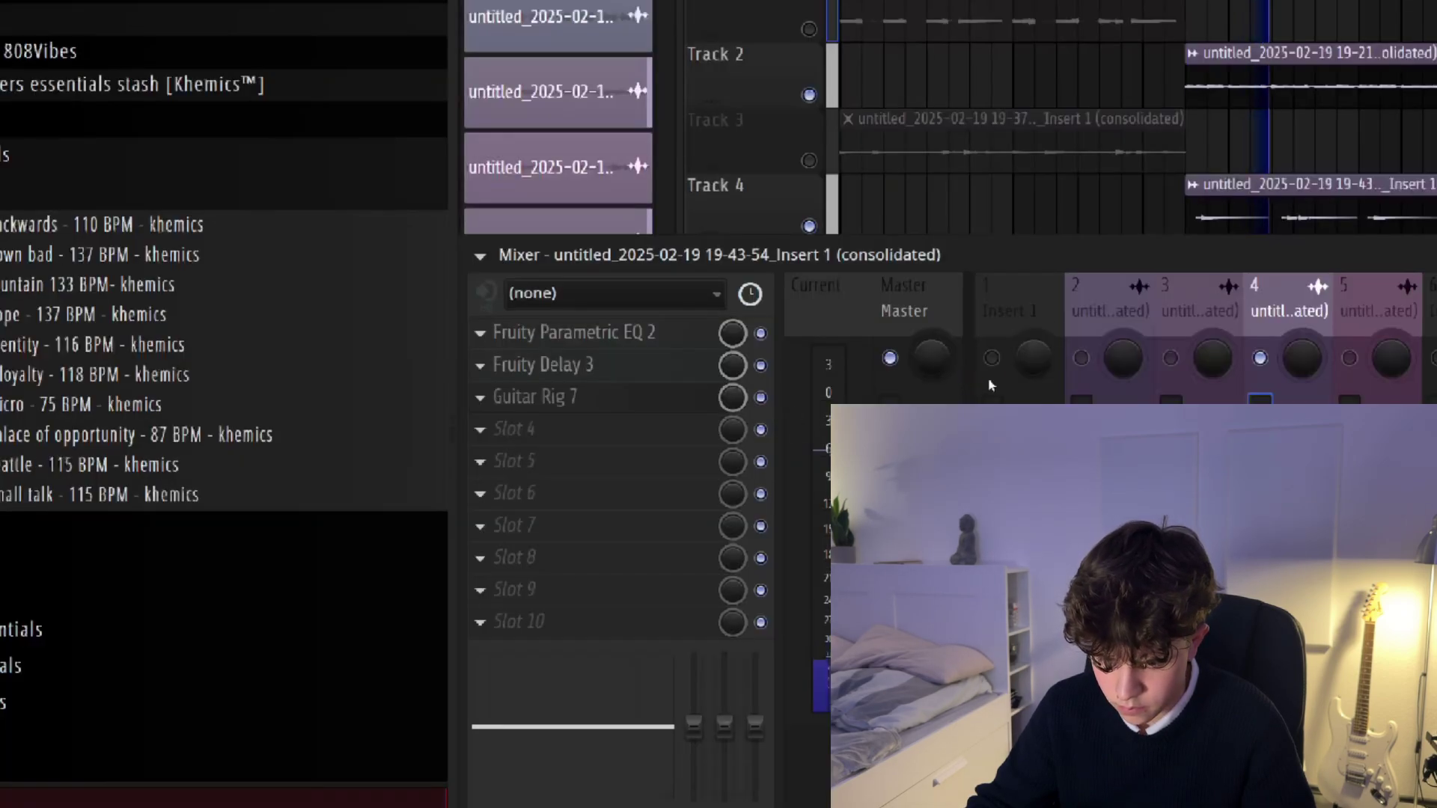
Step: Add another Fruity Parametric EQ 2 in the fourth effect slot of Insert 4, after Guitar Rig 7, and close its window
click(480, 423)
click(861, 793)
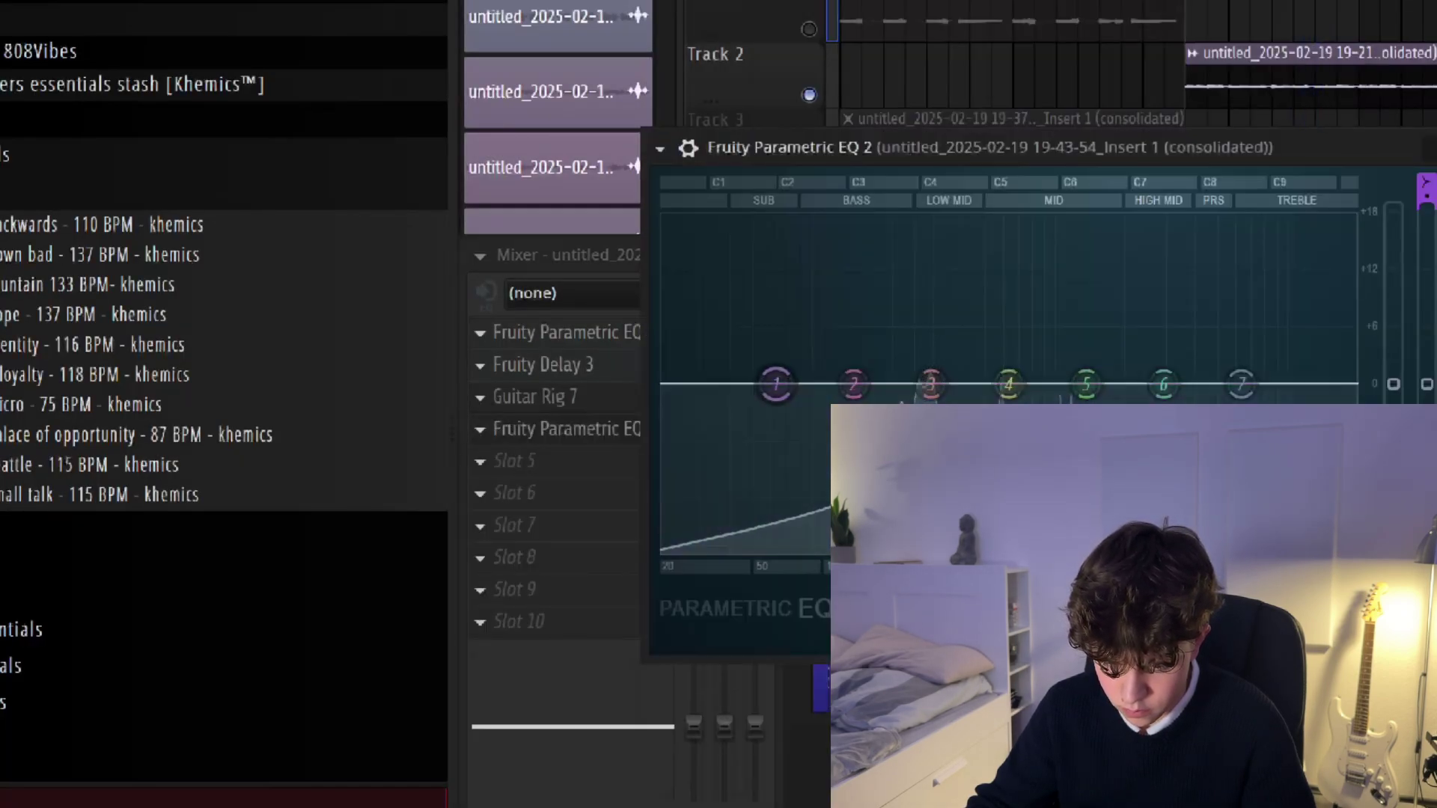
key(Escape)
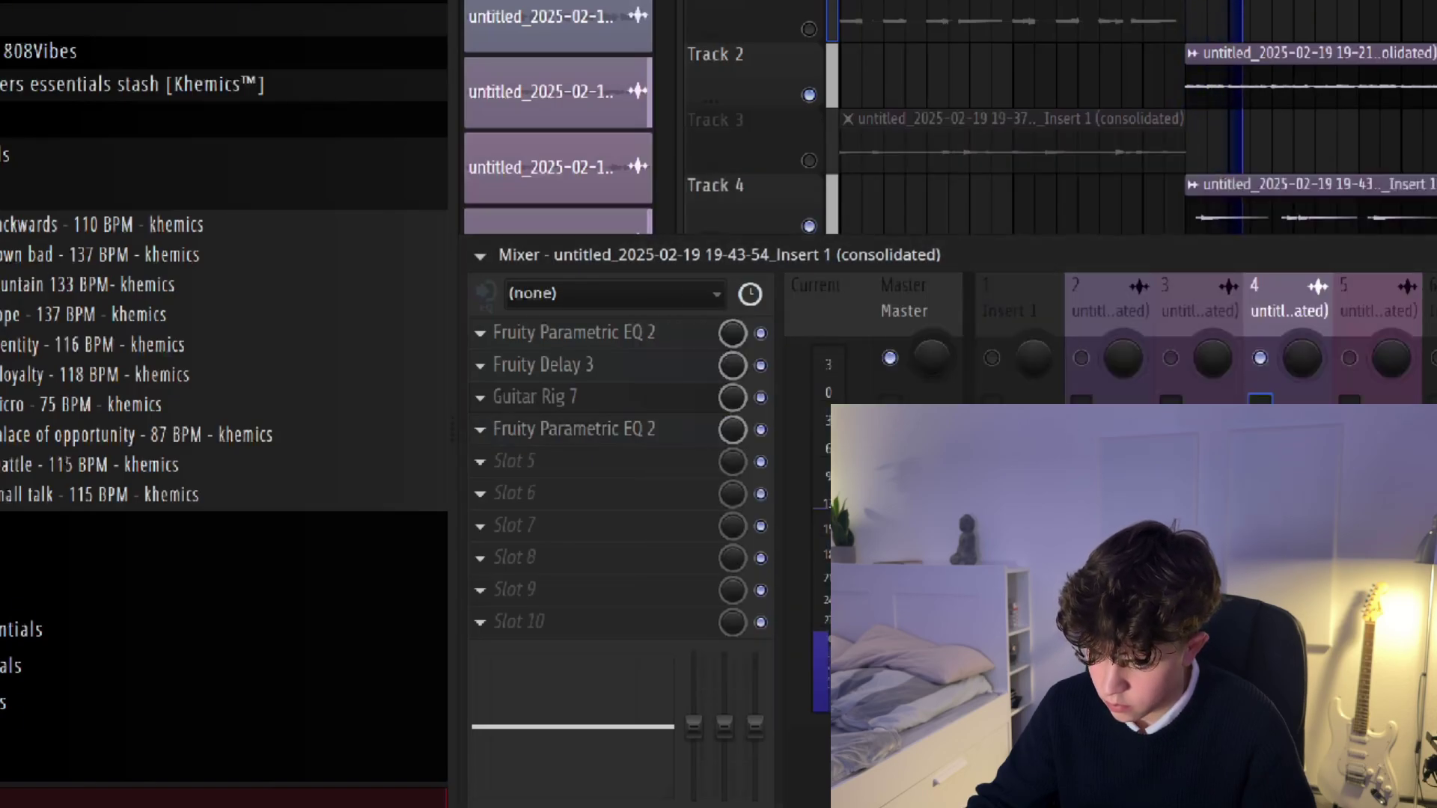
click(1373, 353)
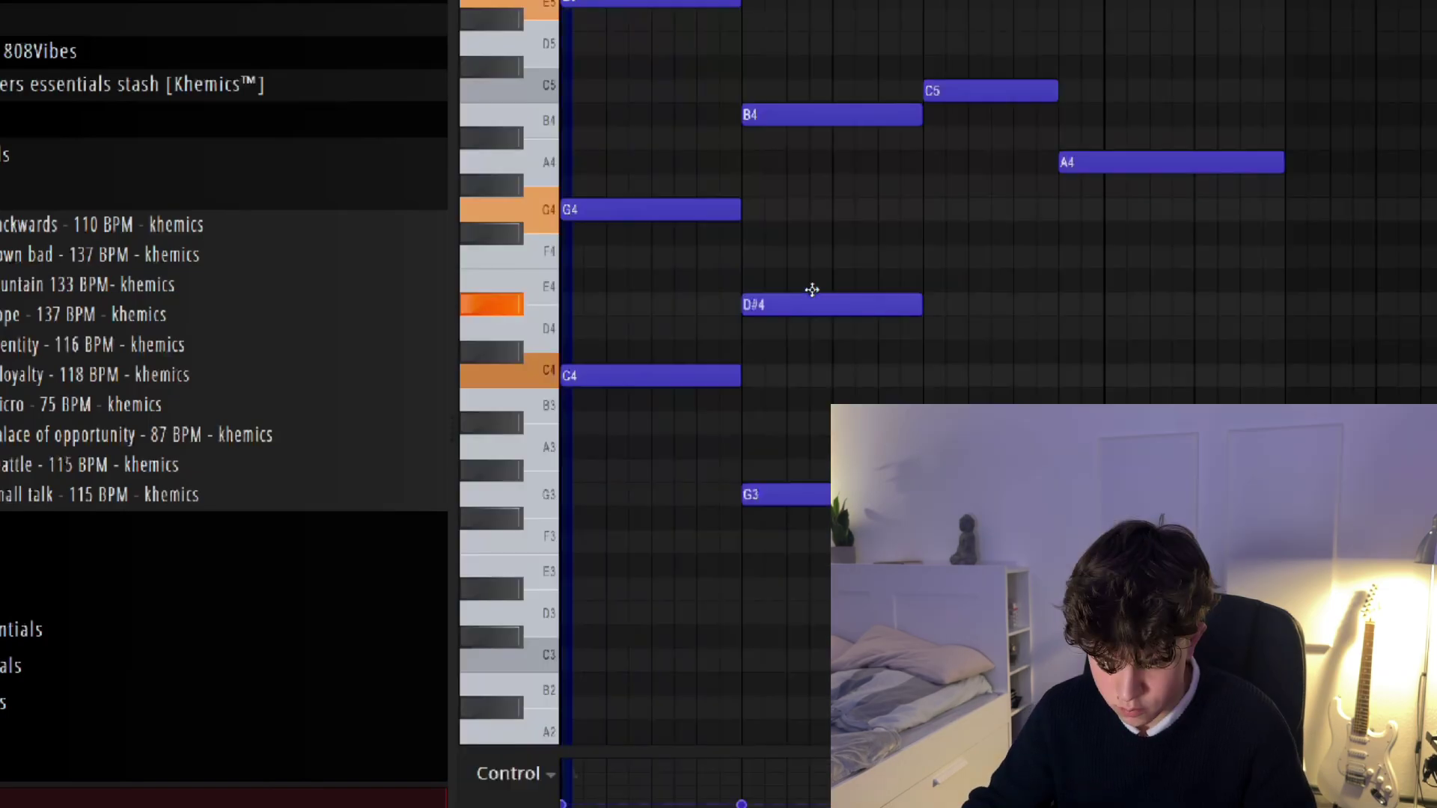
Step: Move the D#4 chord note down to D4, and add an E4 note below C5 that ends together with it
drag(811, 292, 873, 356)
click(939, 282)
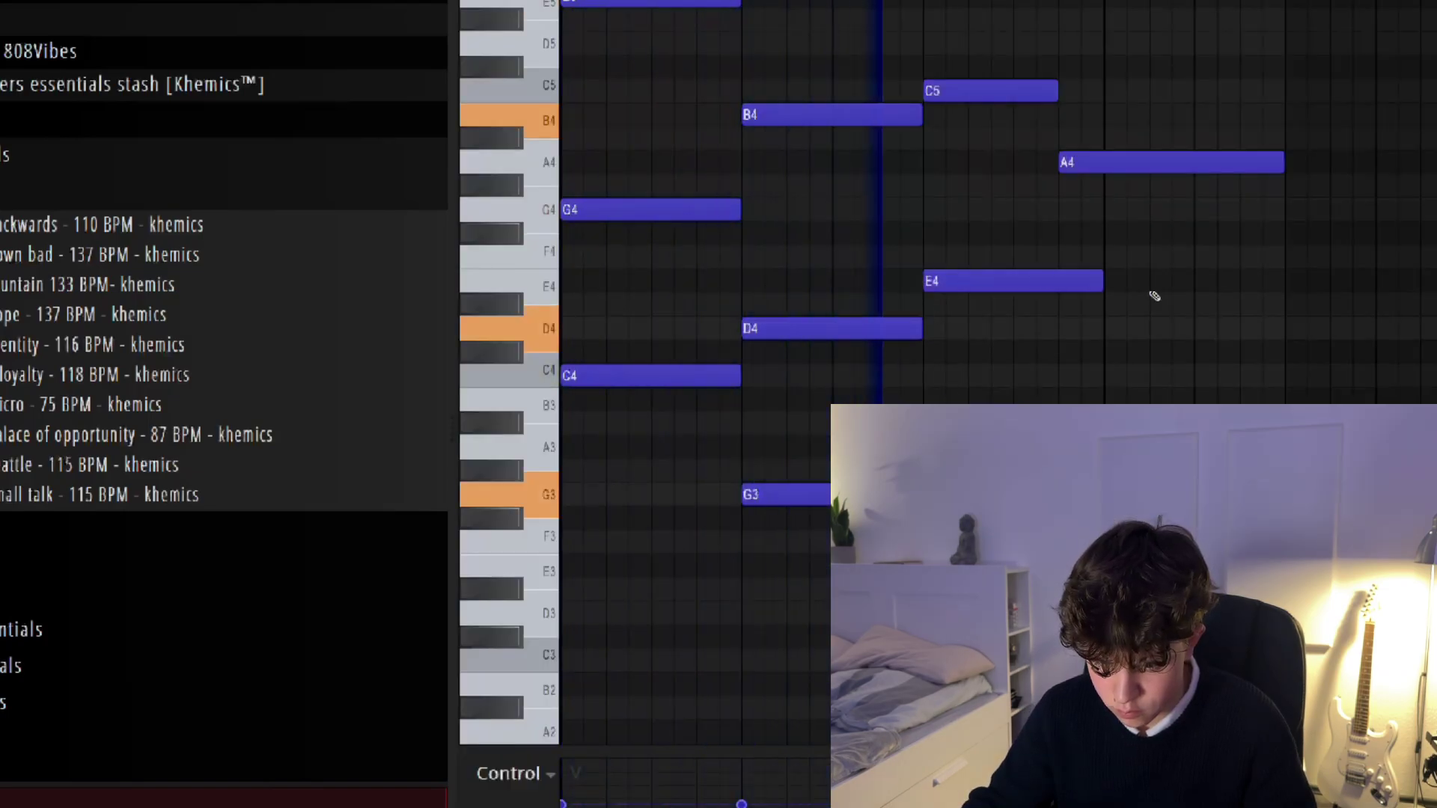
drag(1102, 280, 1057, 283)
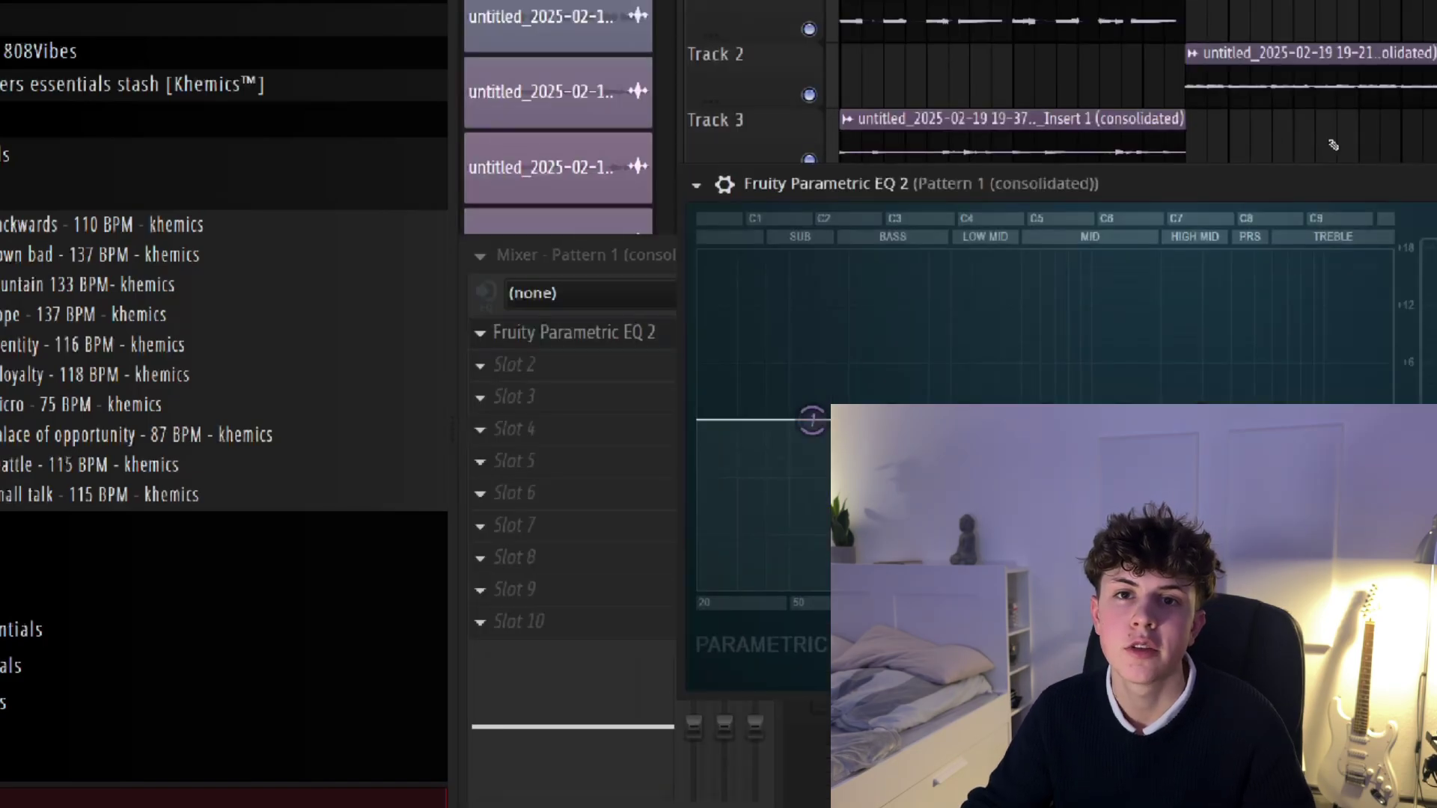
Step: On the Pattern 1 (consolidated) EQs, shift band 1 higher in frequency and dip band 2 about 3 dB just above 200 Hz
drag(812, 419, 858, 426)
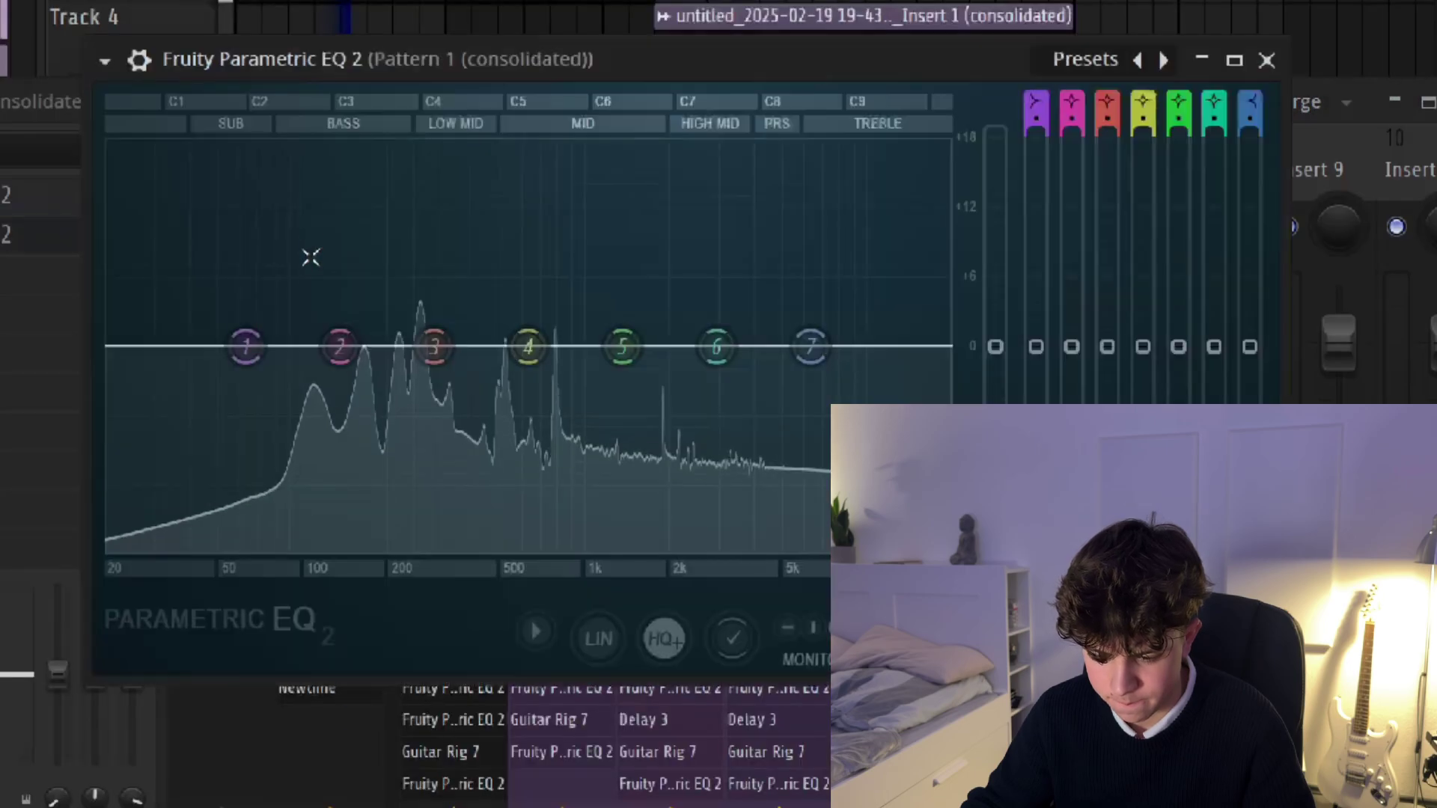
drag(336, 345, 423, 378)
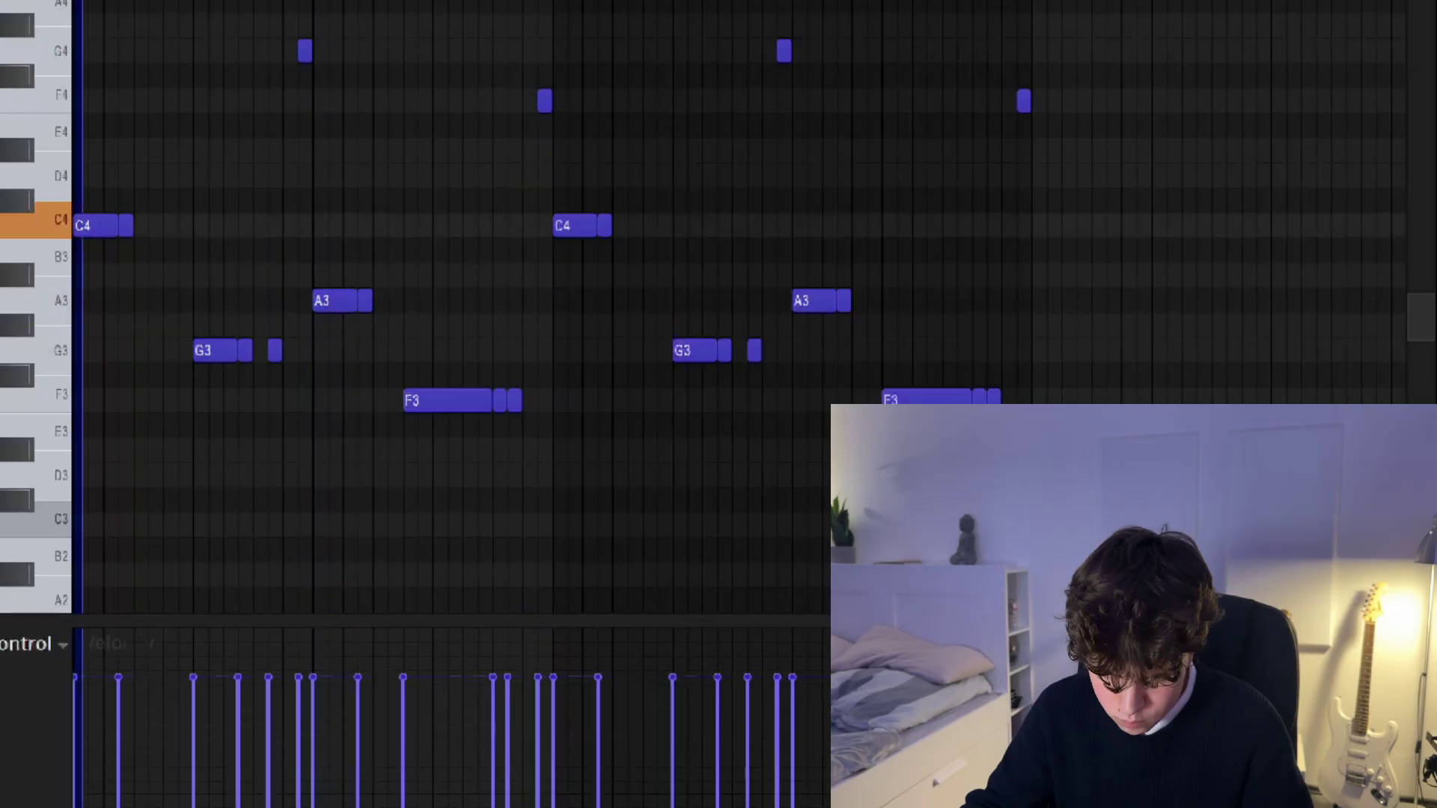
Step: Look over the repeated low notes in the piano roll during playback
scroll(81, 160, up, 4)
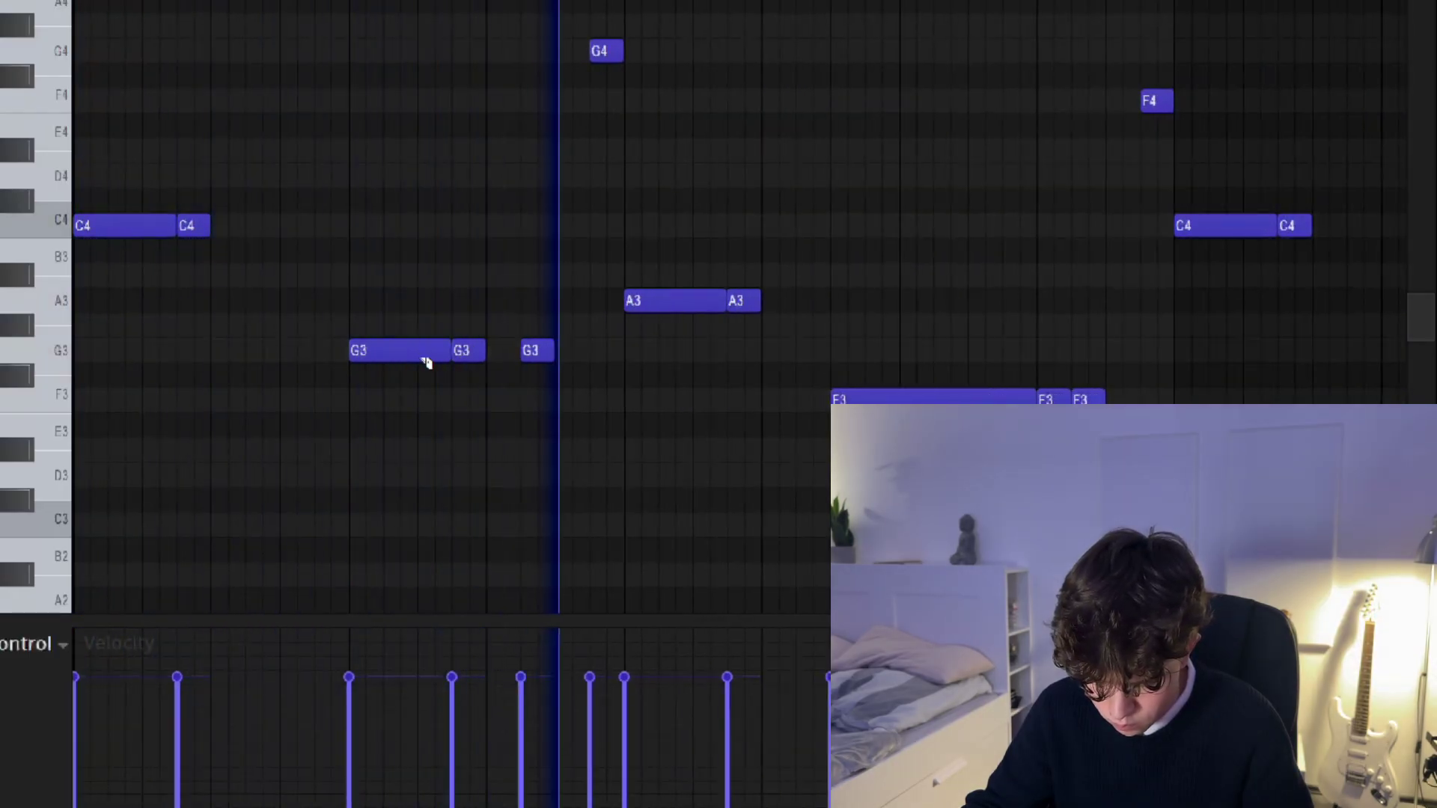
scroll(440, 262, down, 4)
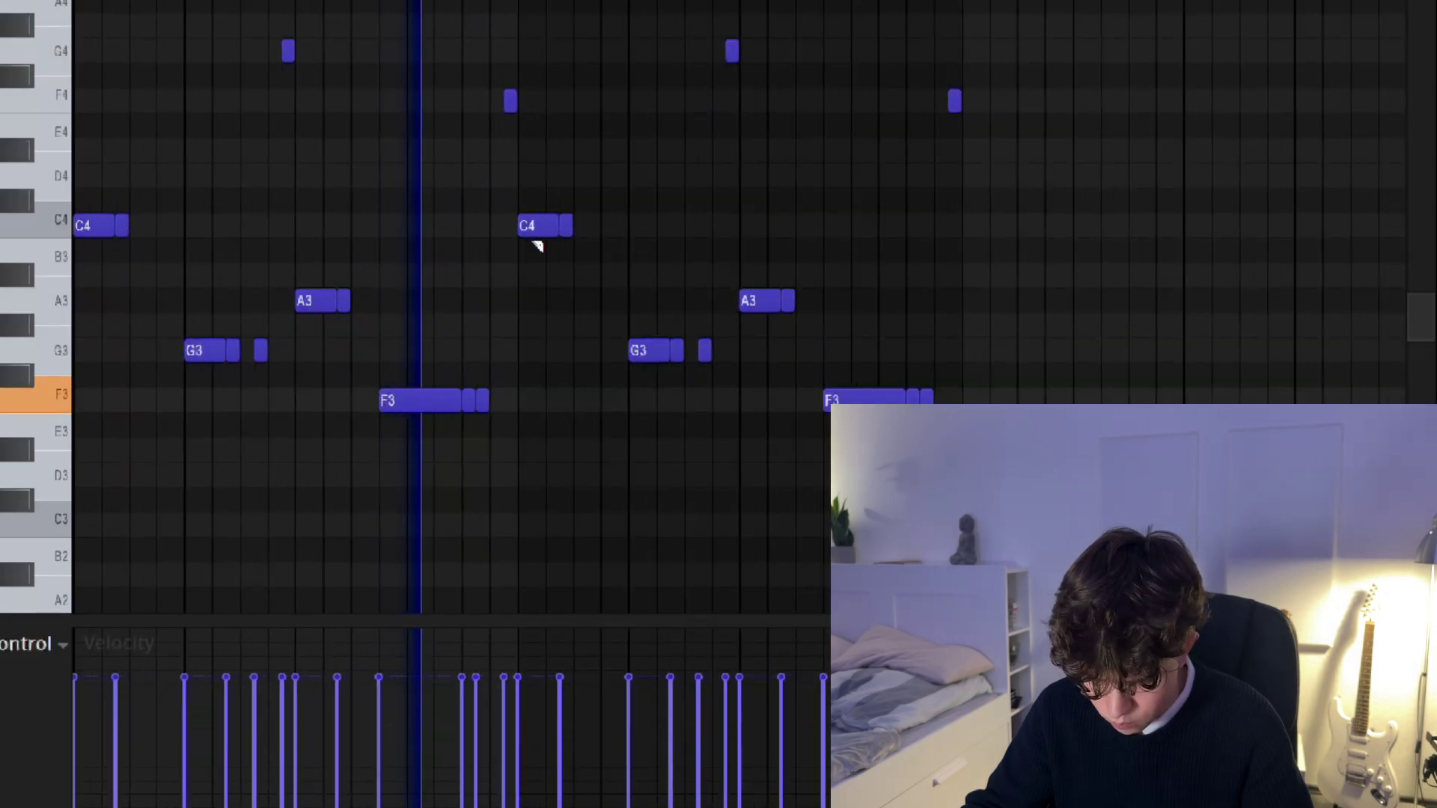
key(space)
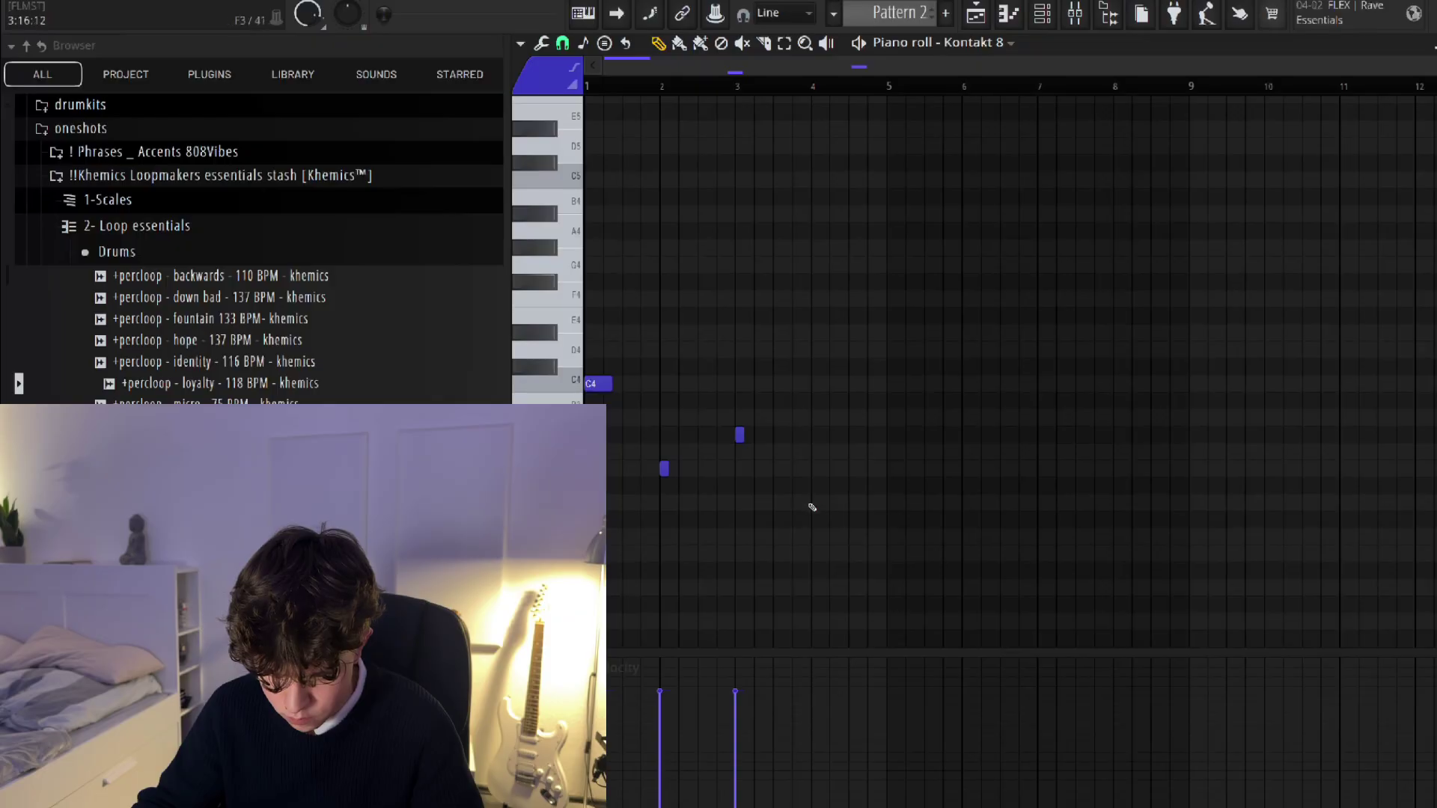
Step: Add an F3 note at bar 4 of Pattern 2 and apply legato so each note extends to the next
click(813, 503)
key(ctrl+l)
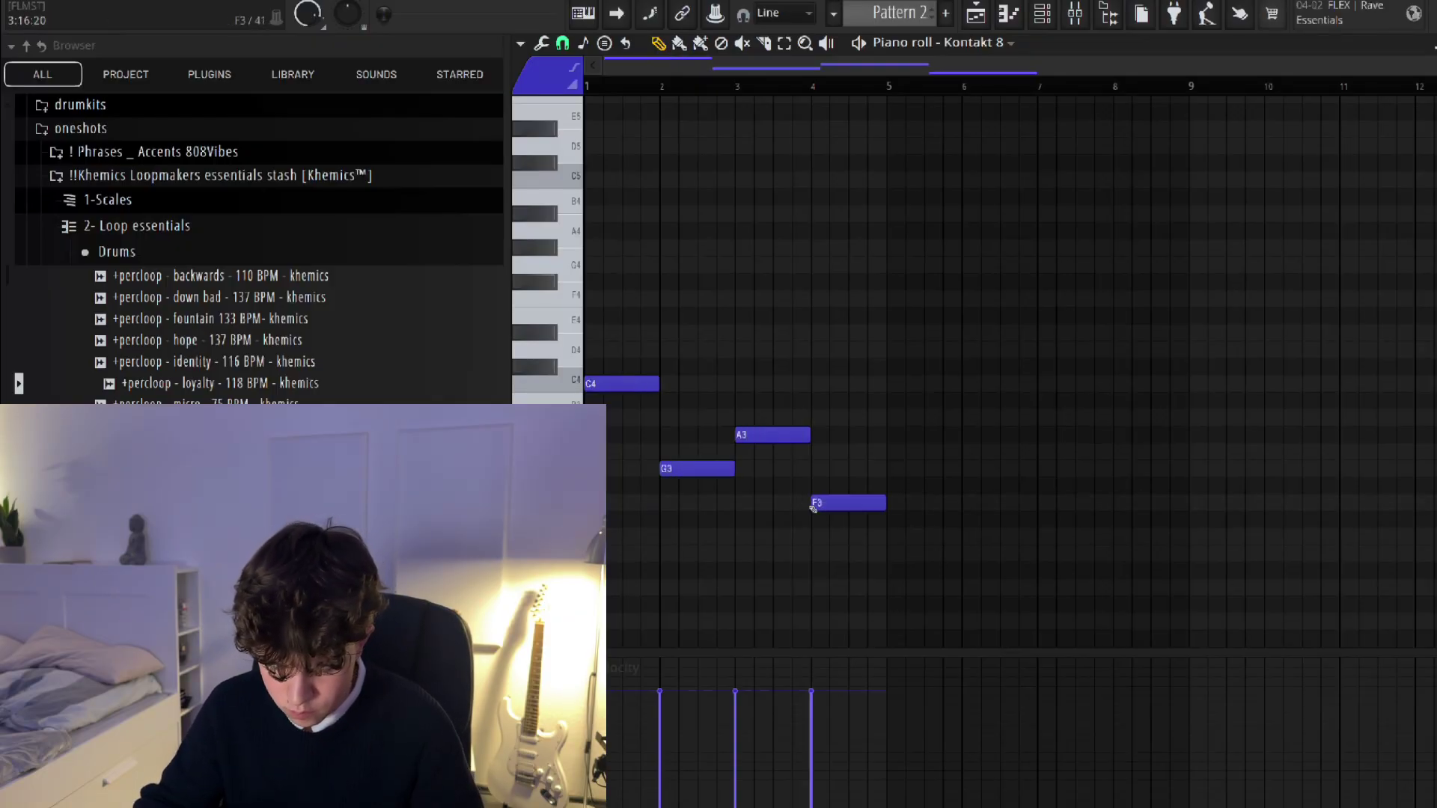
key(alt+u)
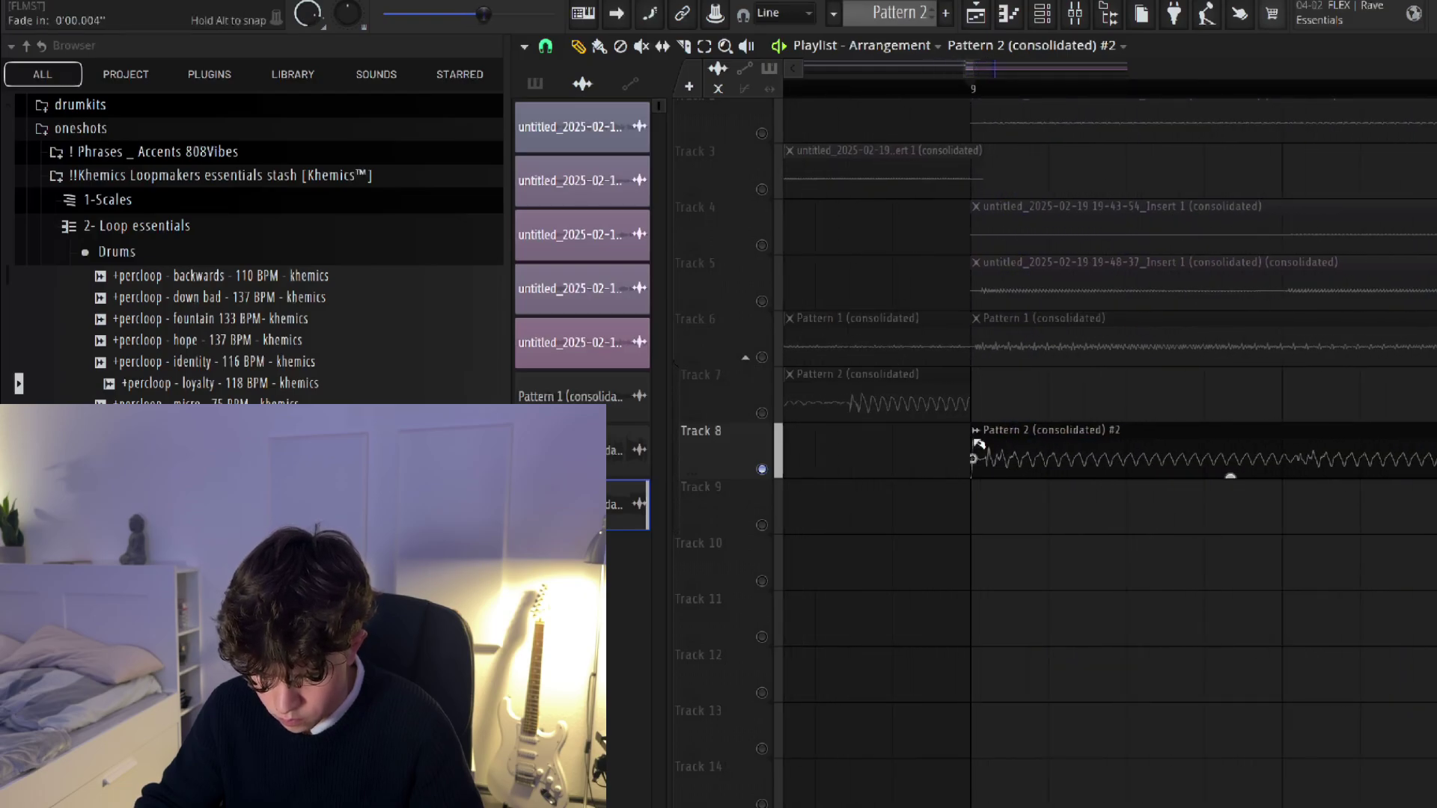
Step: Lower the clip gain of Pattern 2 (consolidated) to -2.8 dB and of Pattern 2 (consolidated) #2 to -3.0 dB
scroll(978, 444, down, 5)
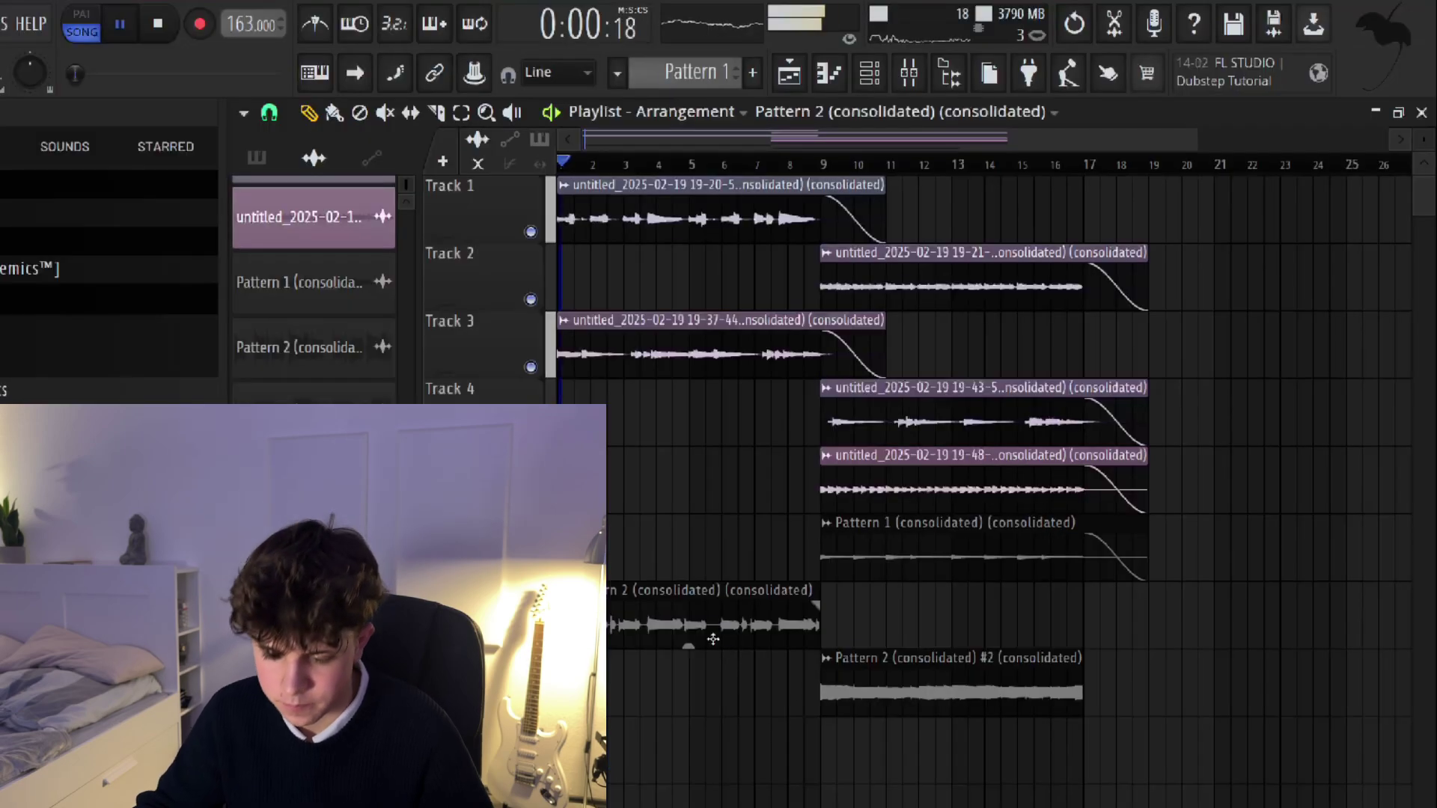
drag(690, 642, 688, 645)
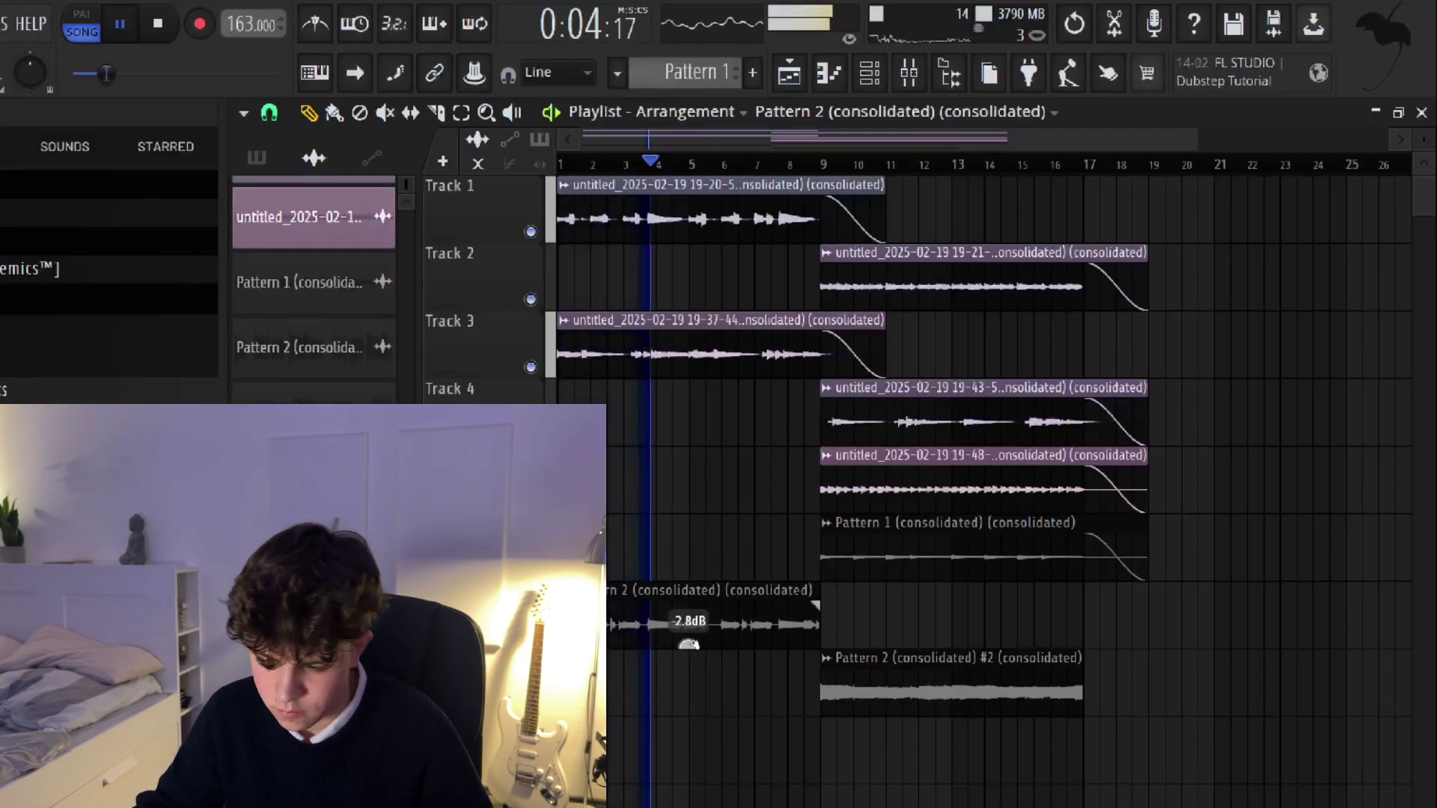
mouse_move(950, 713)
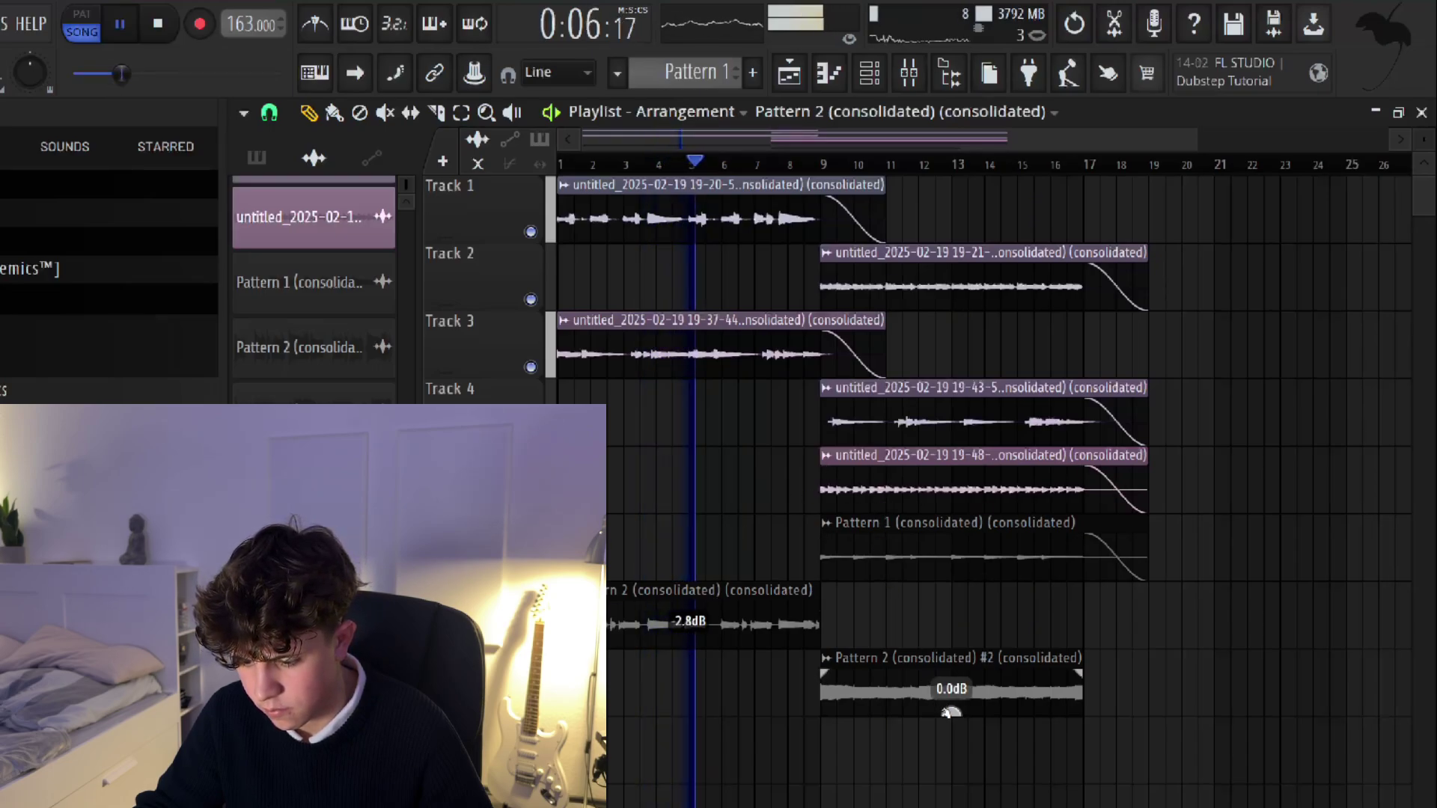
scroll(951, 713, down, 3)
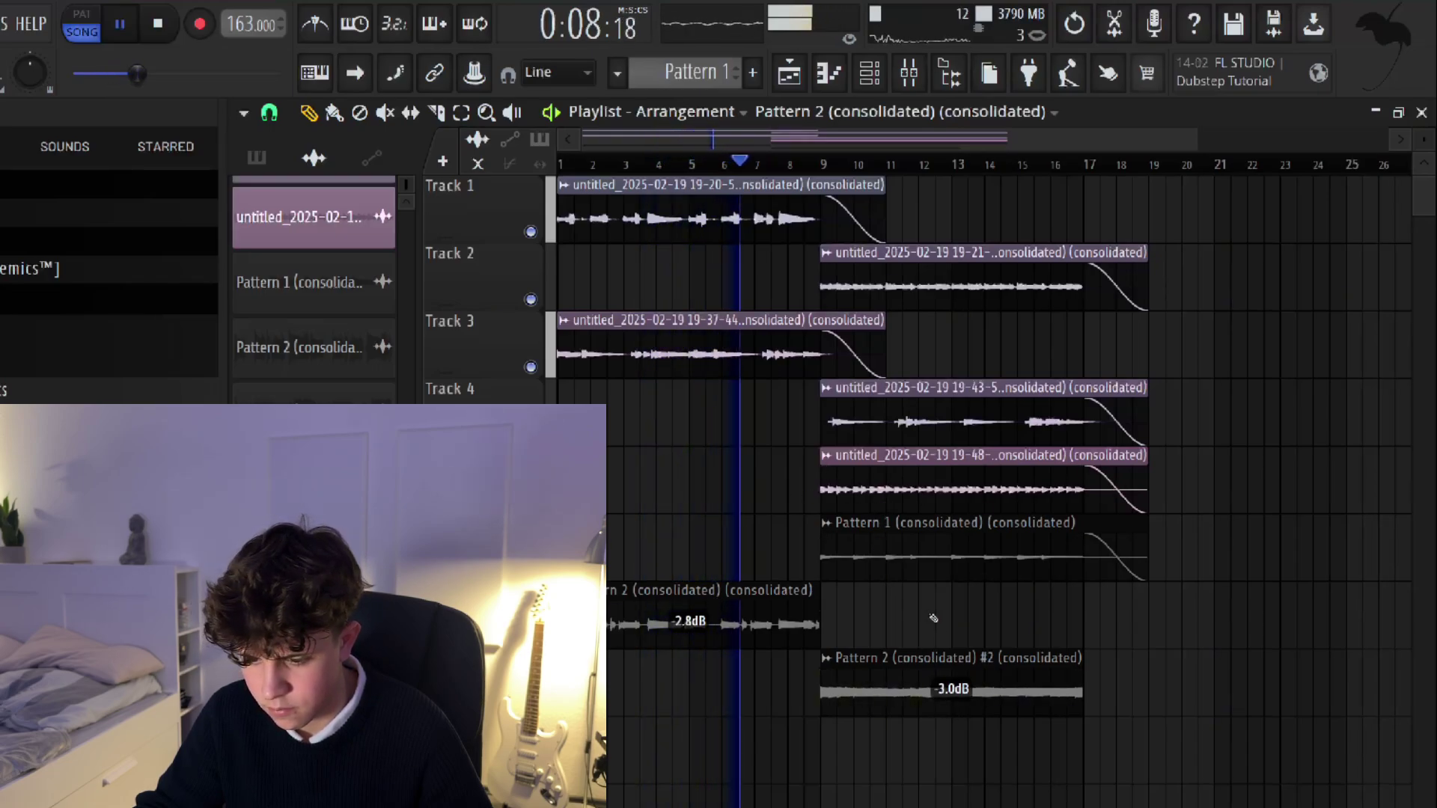
mouse_move(841, 433)
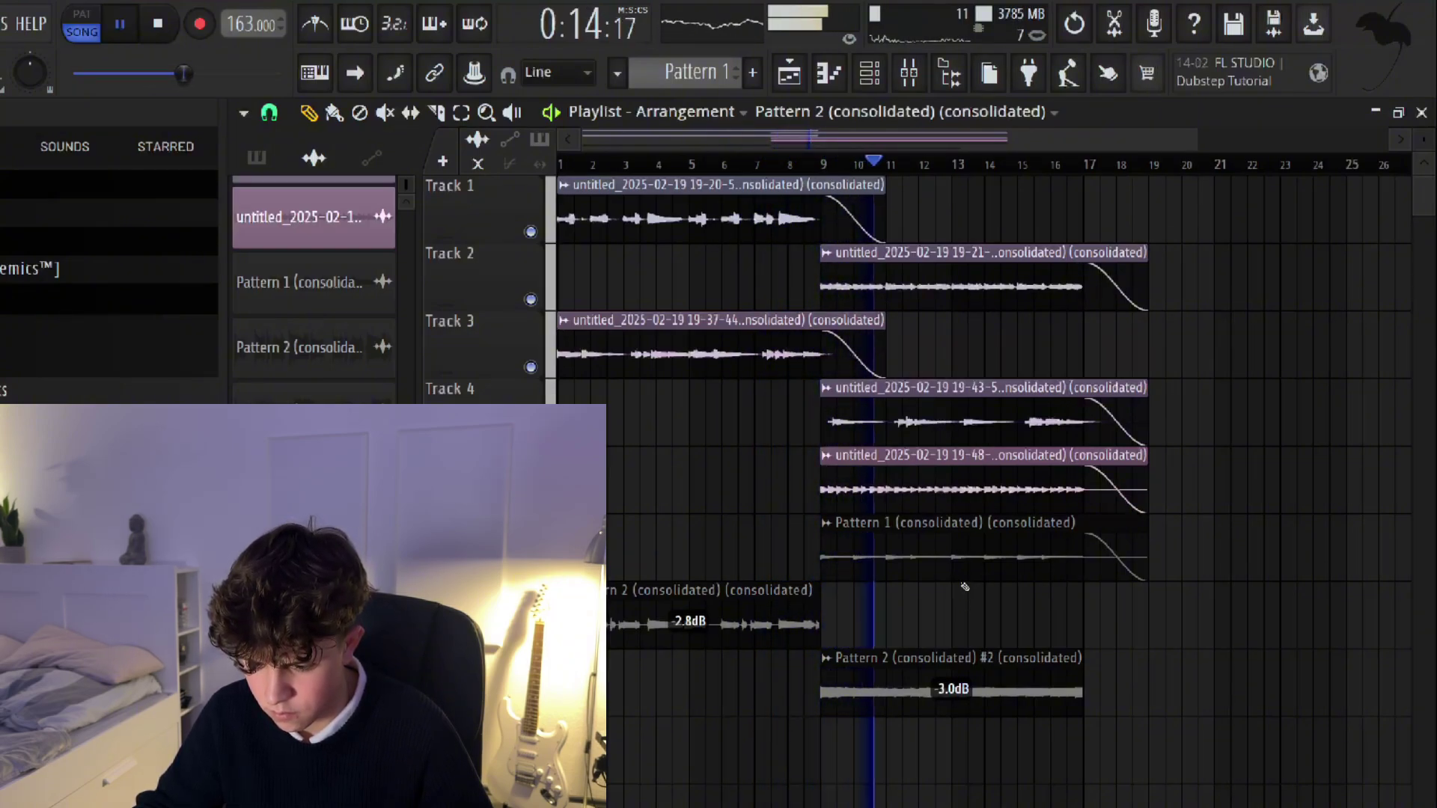
mouse_move(929, 676)
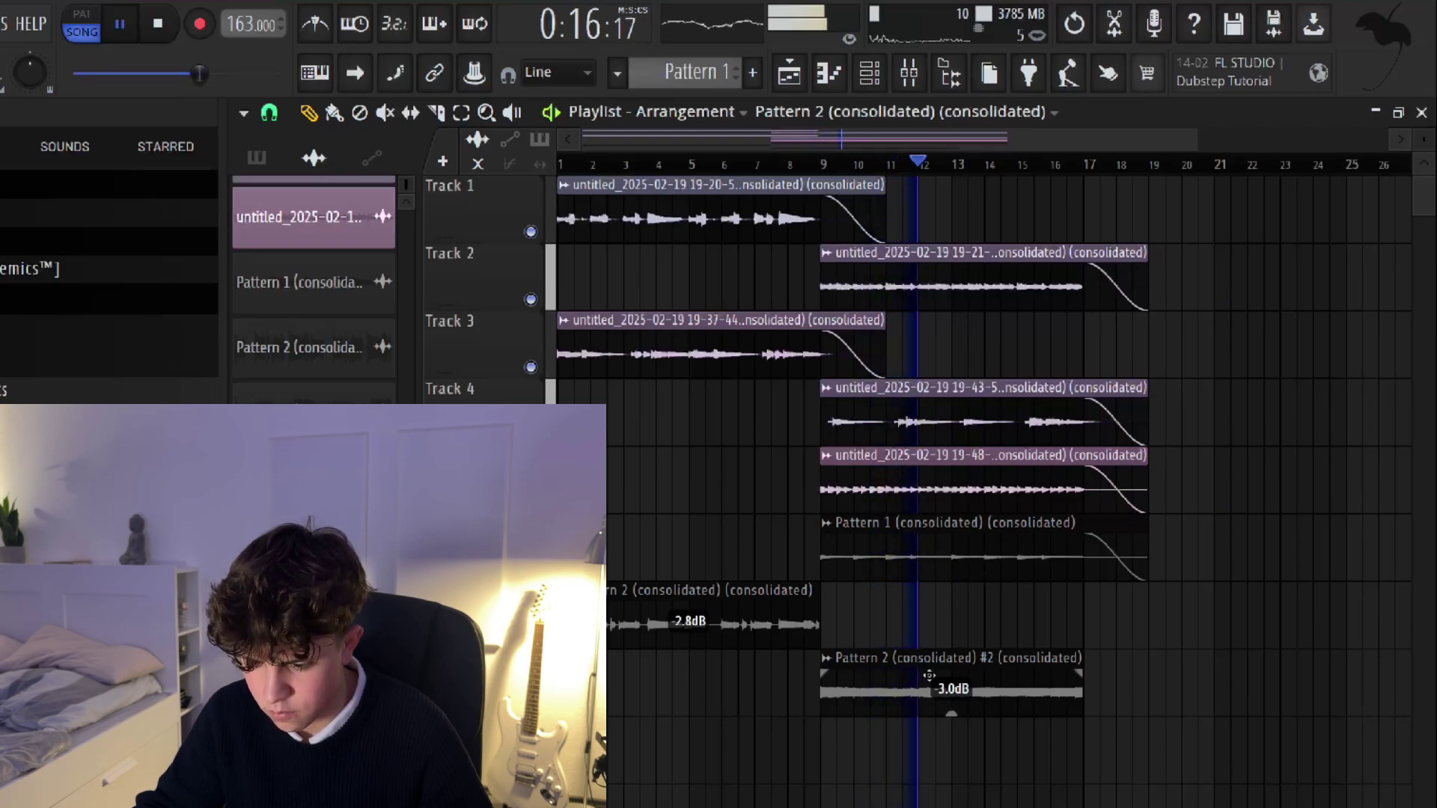
Step: Lower the clip gain of Pattern 2 (consolidated) #2 to -4.1 dB
drag(951, 713, 952, 729)
scroll(941, 350, down, 1)
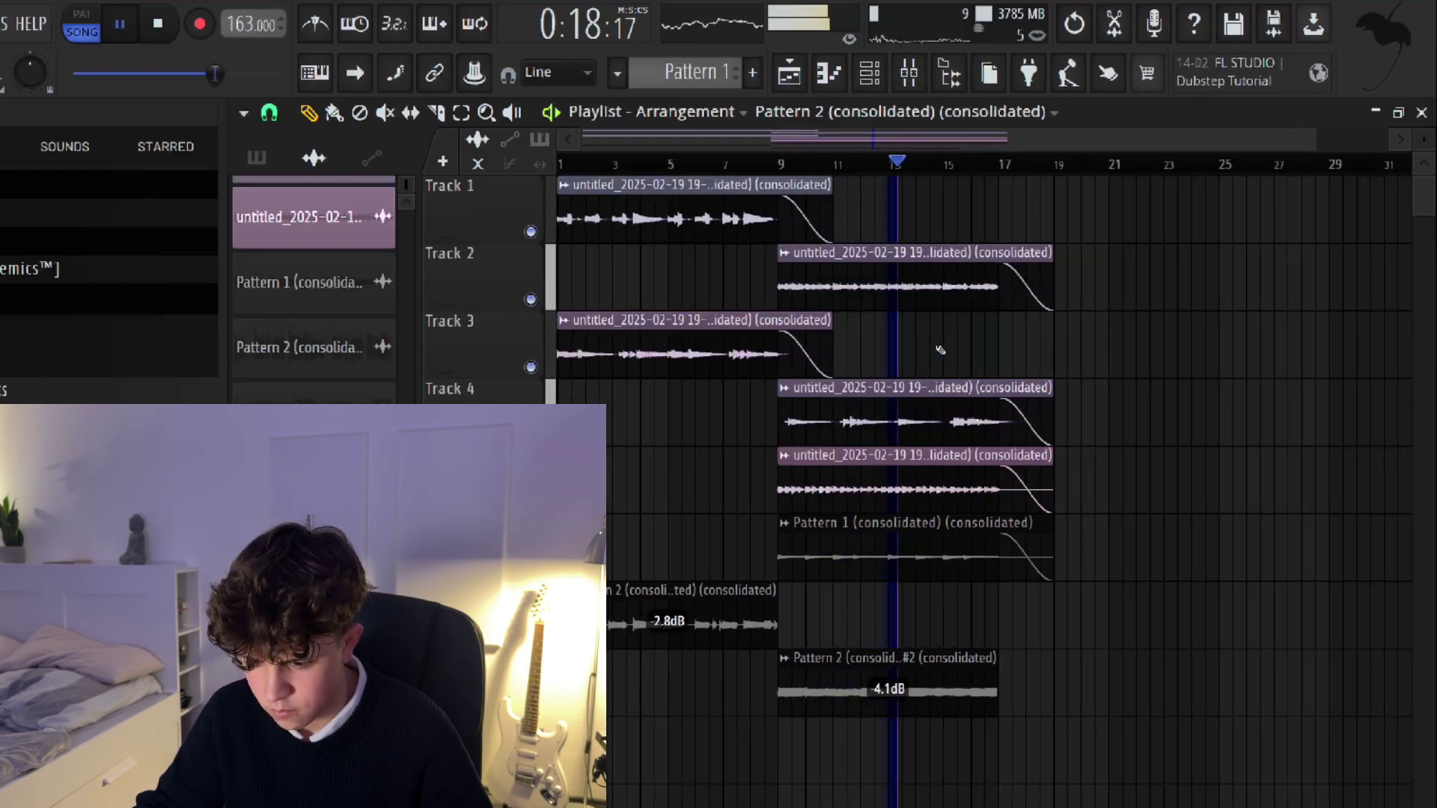
Step: Copy the Track 2 guitar clip and the Track 3 guitar clip on their own tracks so both copies start at bar 17
scroll(941, 350, down, 2)
drag(843, 278, 1018, 278)
drag(919, 419, 1120, 352)
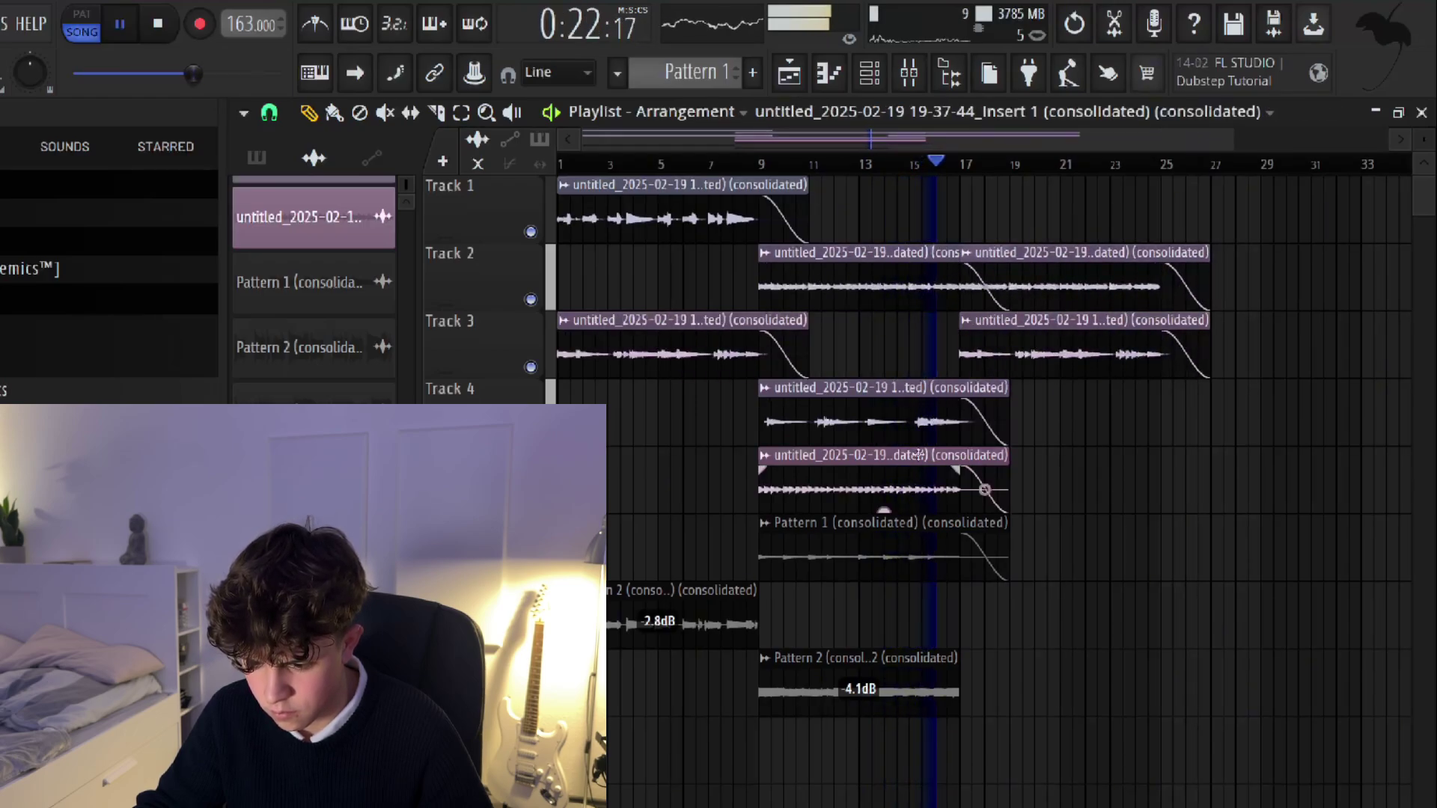
drag(919, 454, 1373, 455)
right_click(1317, 458)
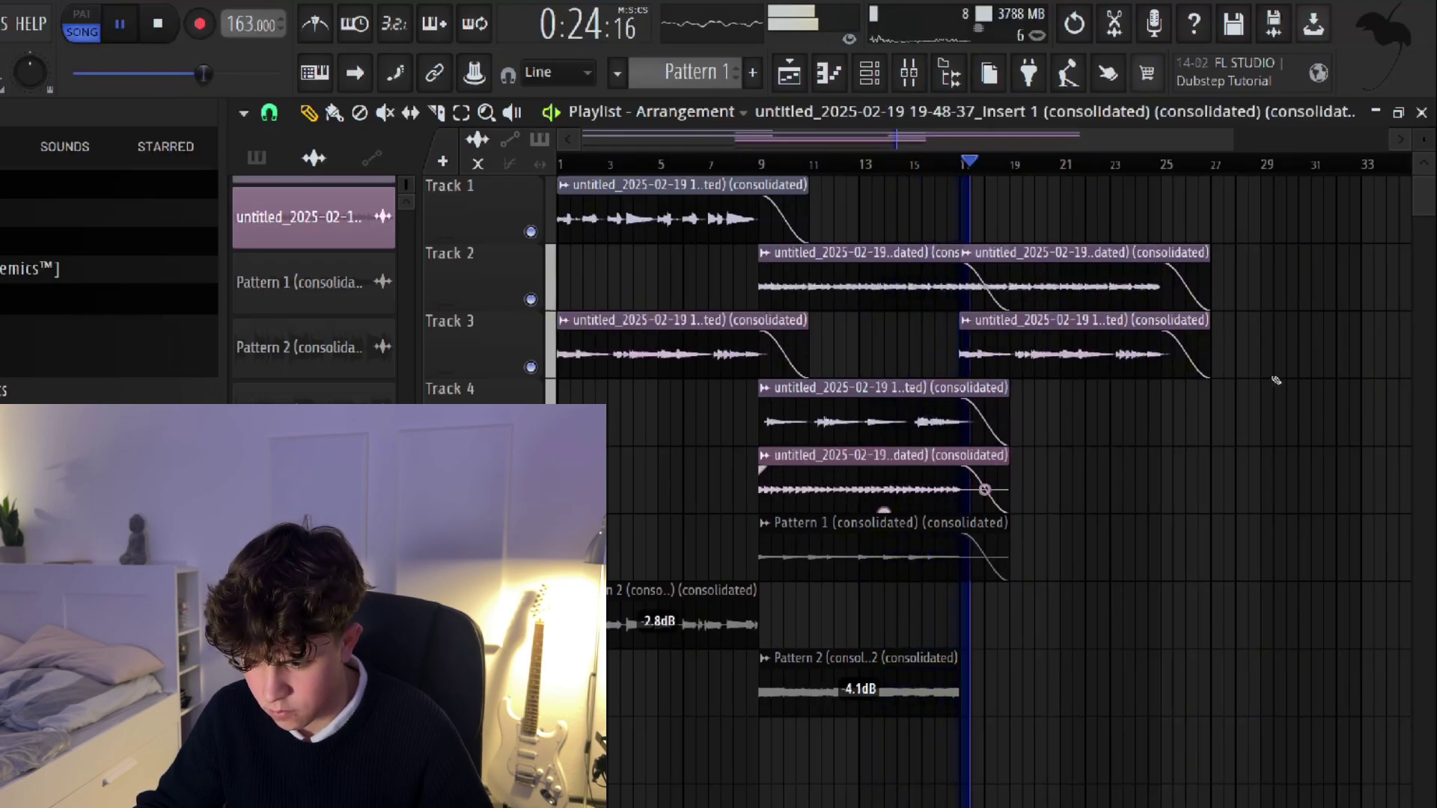
Step: Duplicate the Pattern 2 (consolidated) #2 clip to bar 17, directly after the original, and clear the selection
scroll(1048, 524, down, 2)
click(784, 688)
key(ctrl+b)
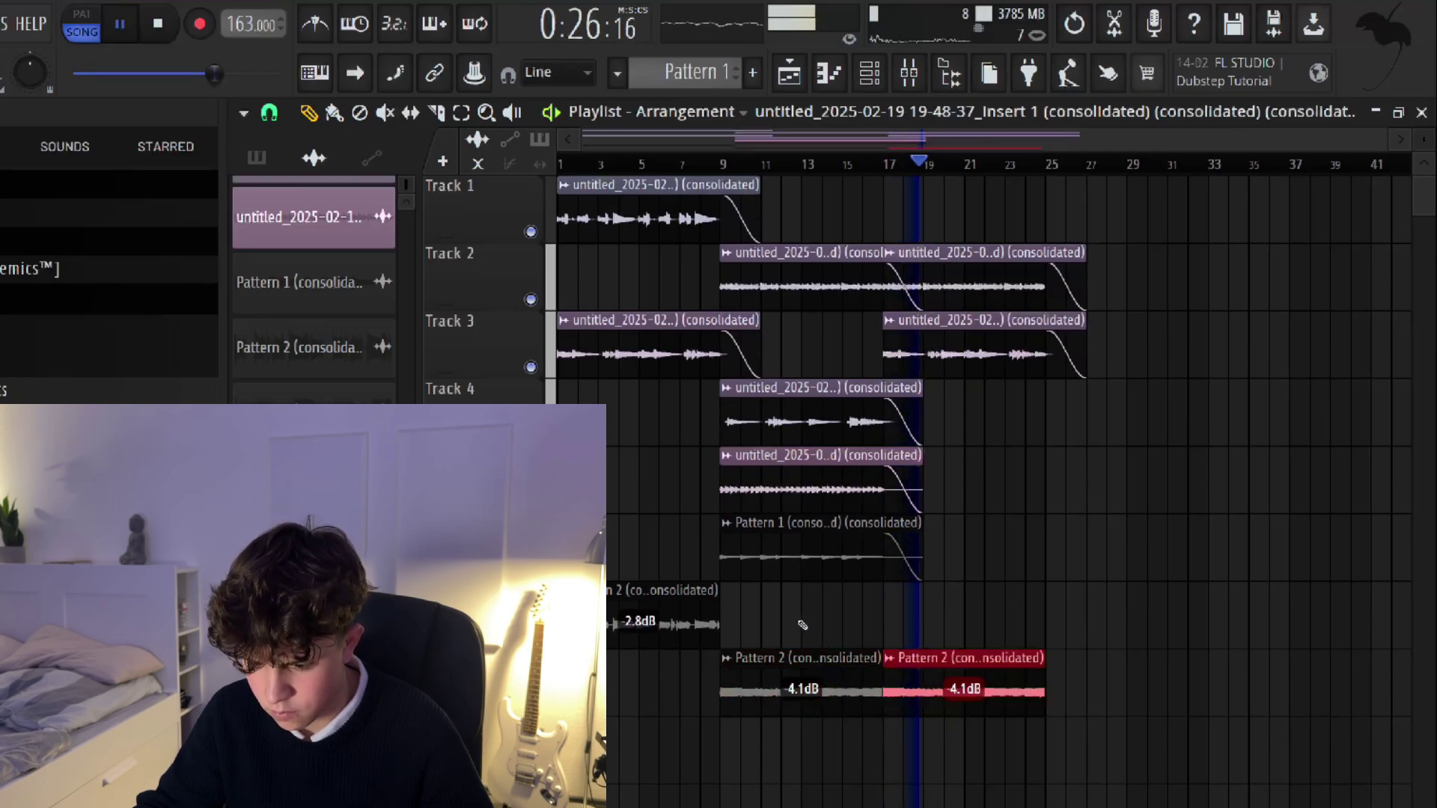
key(ctrl+d)
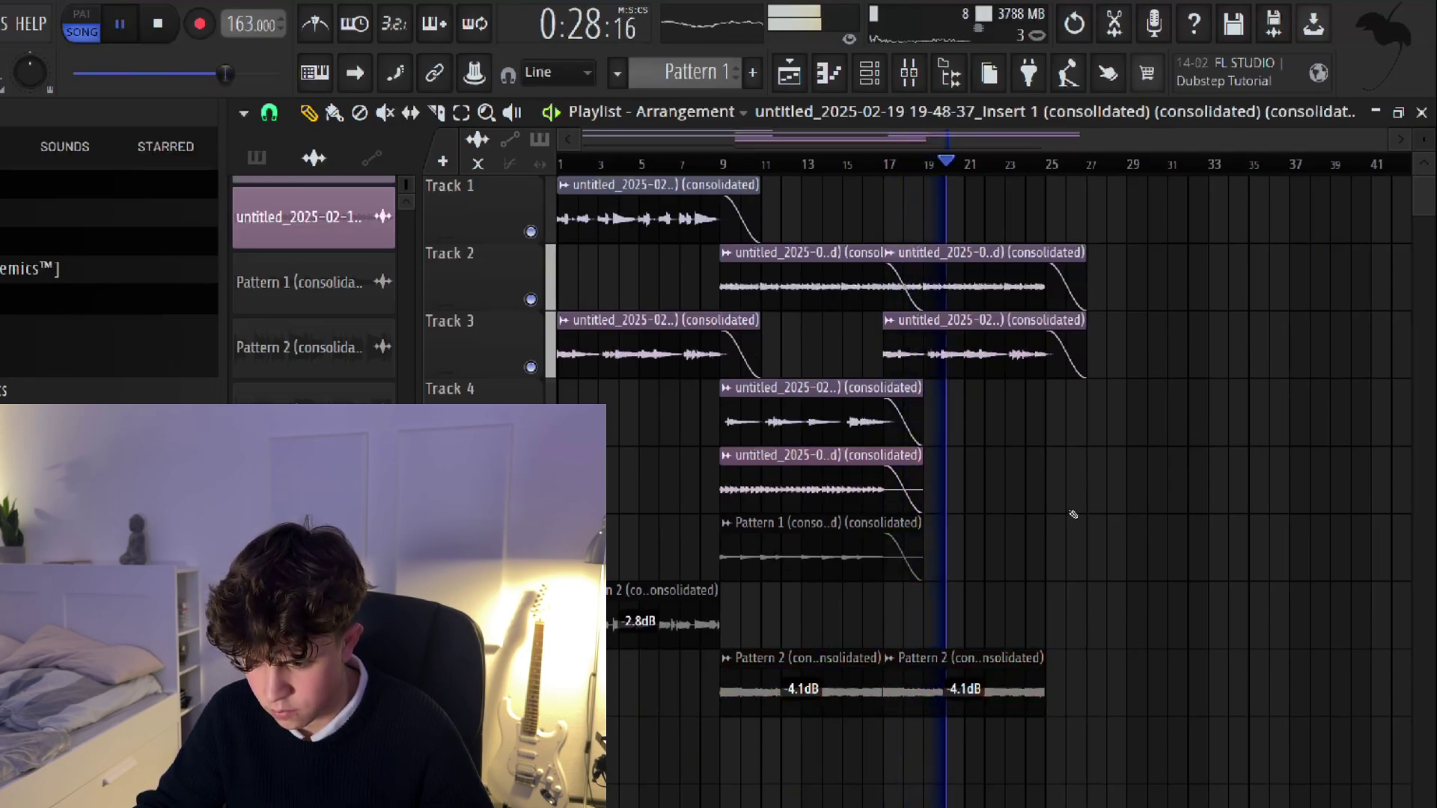
Step: Copy the Track 1 guitar clip, Pattern 2 (consolidated), Pattern 1 (consolidated) and the 19-48-37 guitar clip to bar 25 on their own tracks
click(1040, 238)
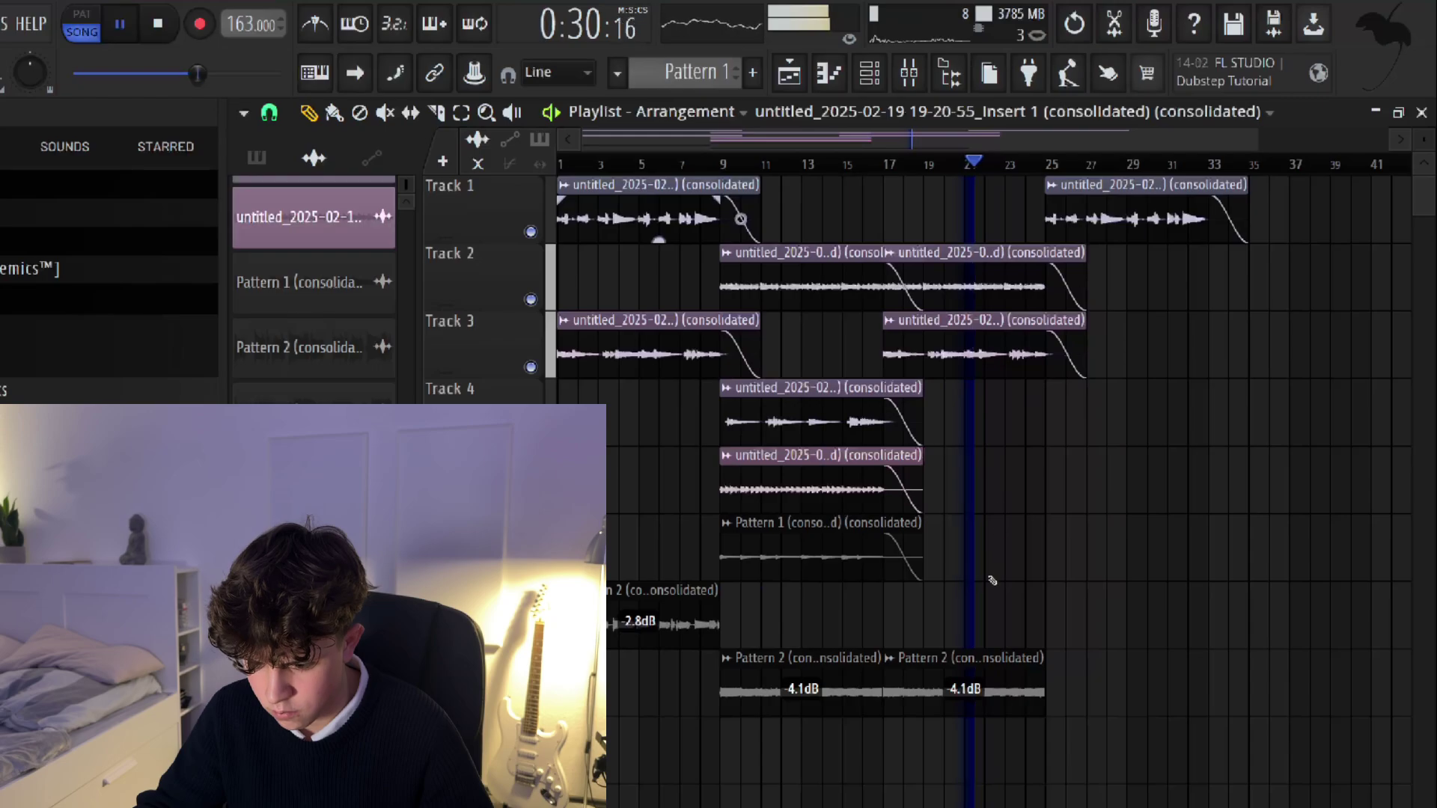
mouse_move(1069, 596)
mouse_down()
mouse_move(1111, 597)
mouse_move(1068, 597)
mouse_move(1089, 597)
mouse_up()
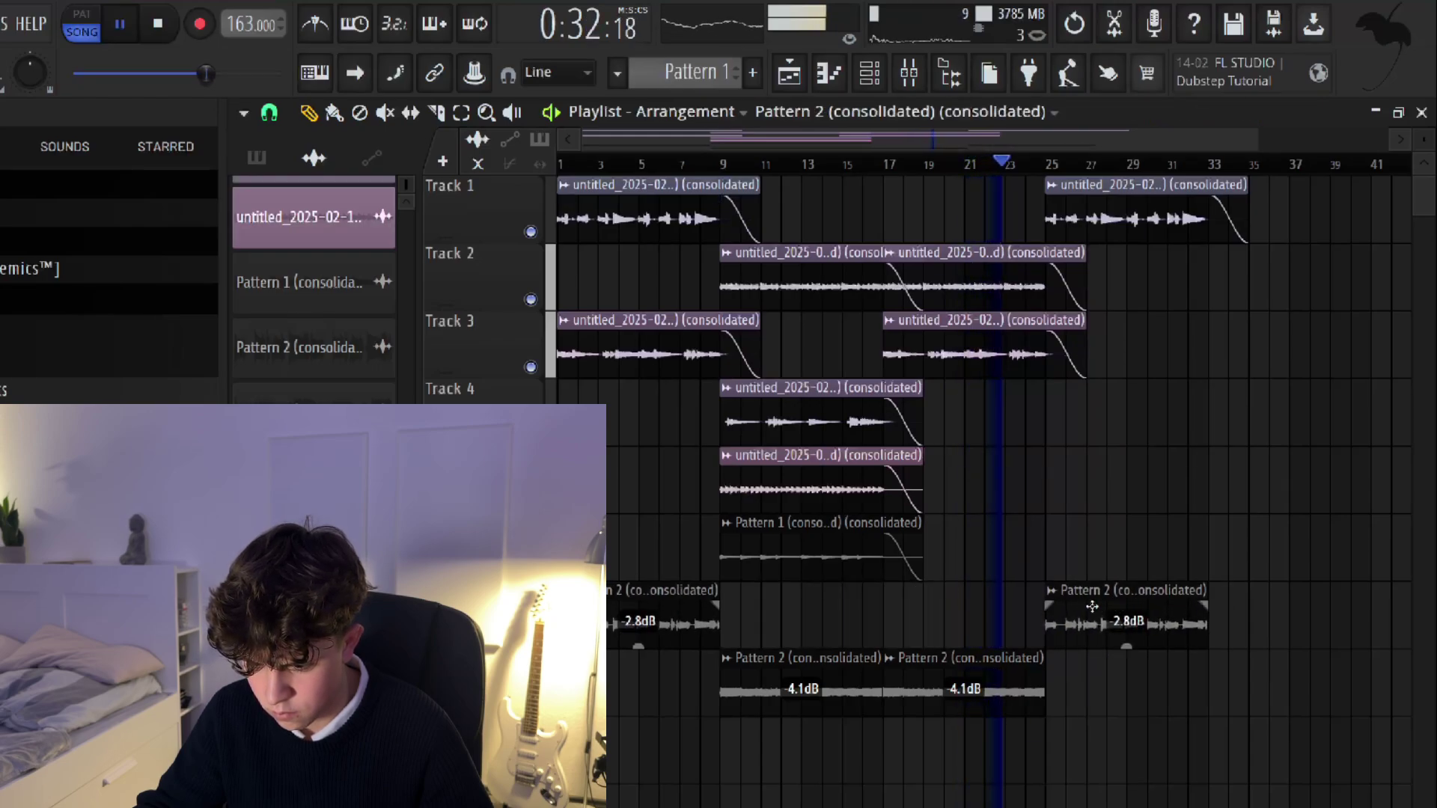
drag(823, 557, 1146, 557)
drag(839, 481, 1163, 481)
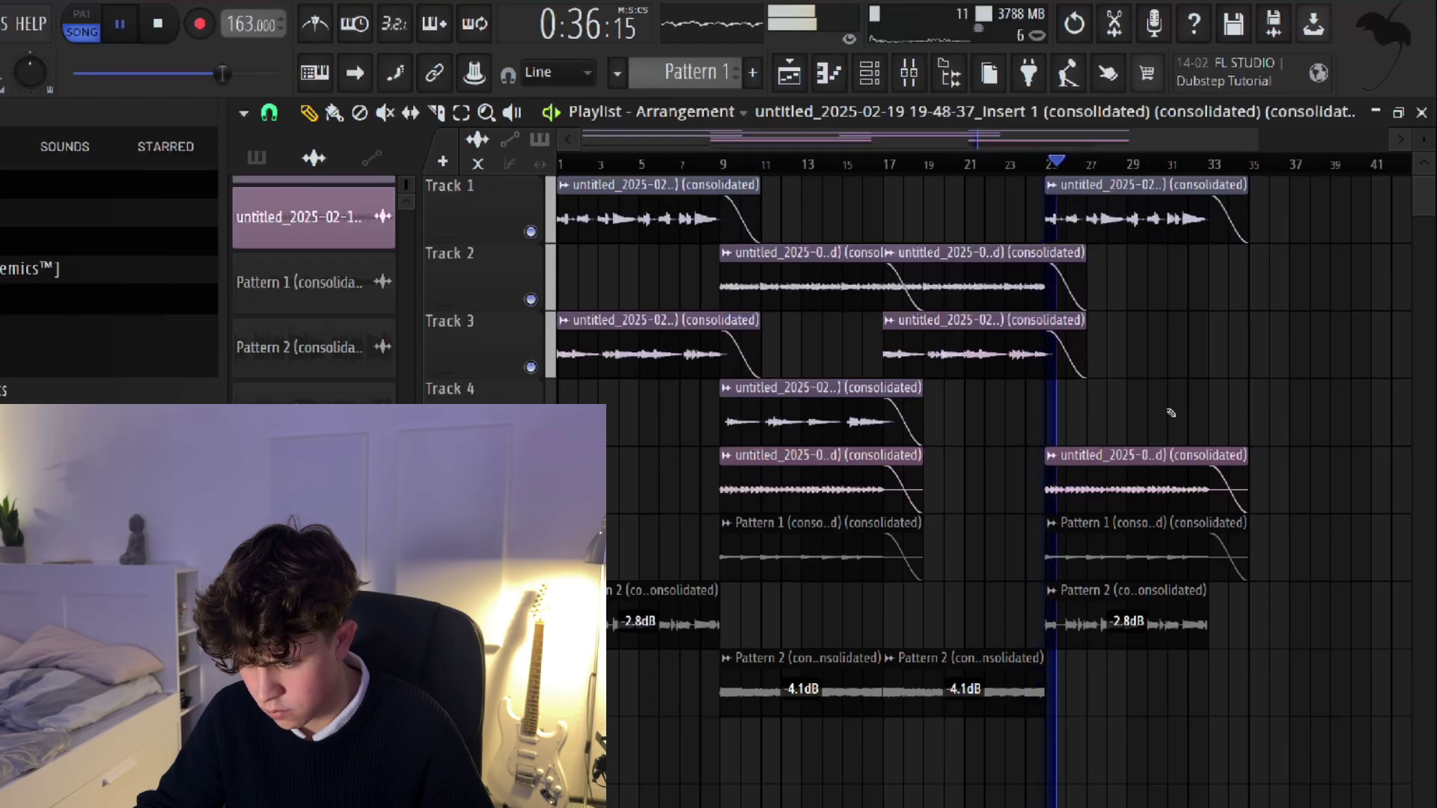
scroll(1164, 411, down, 2)
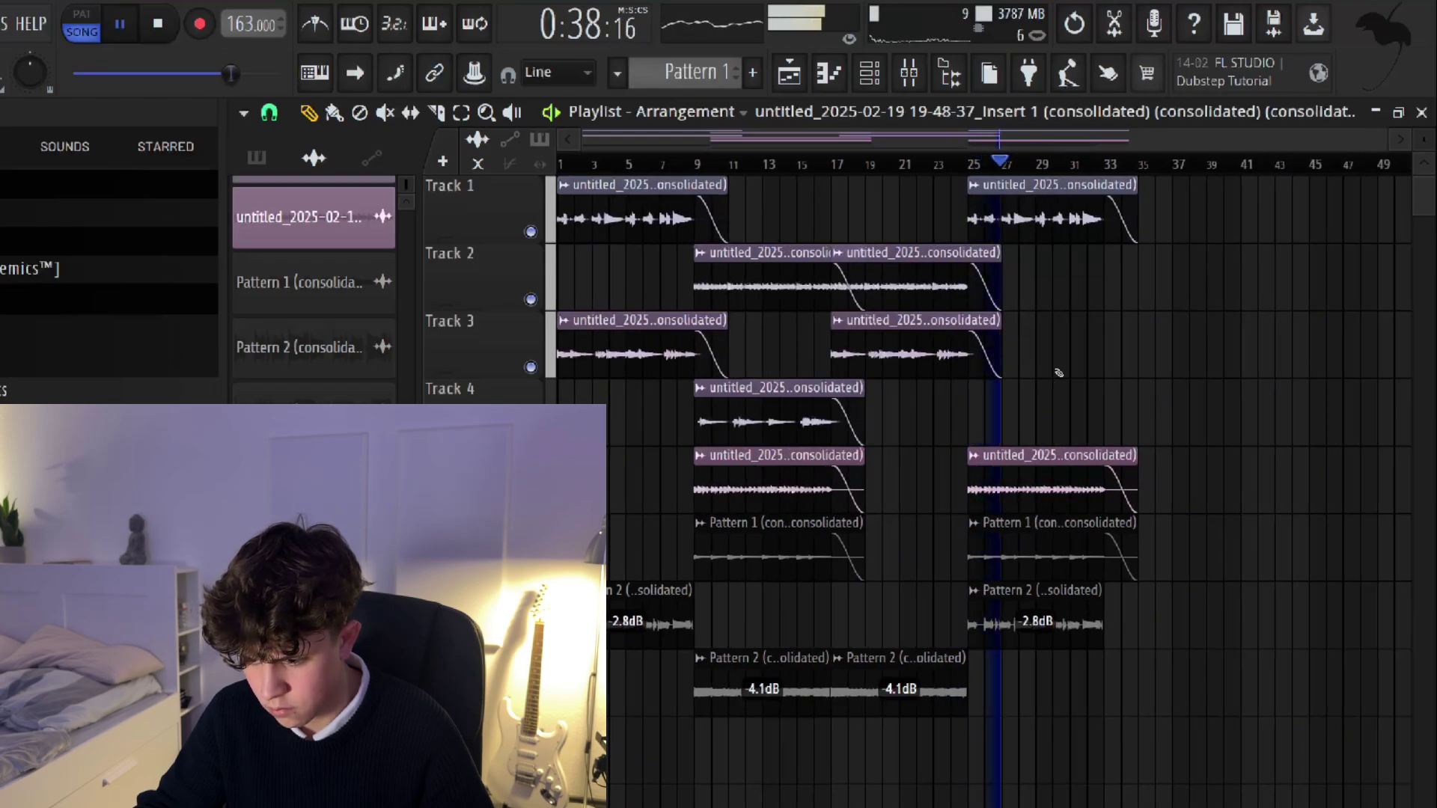